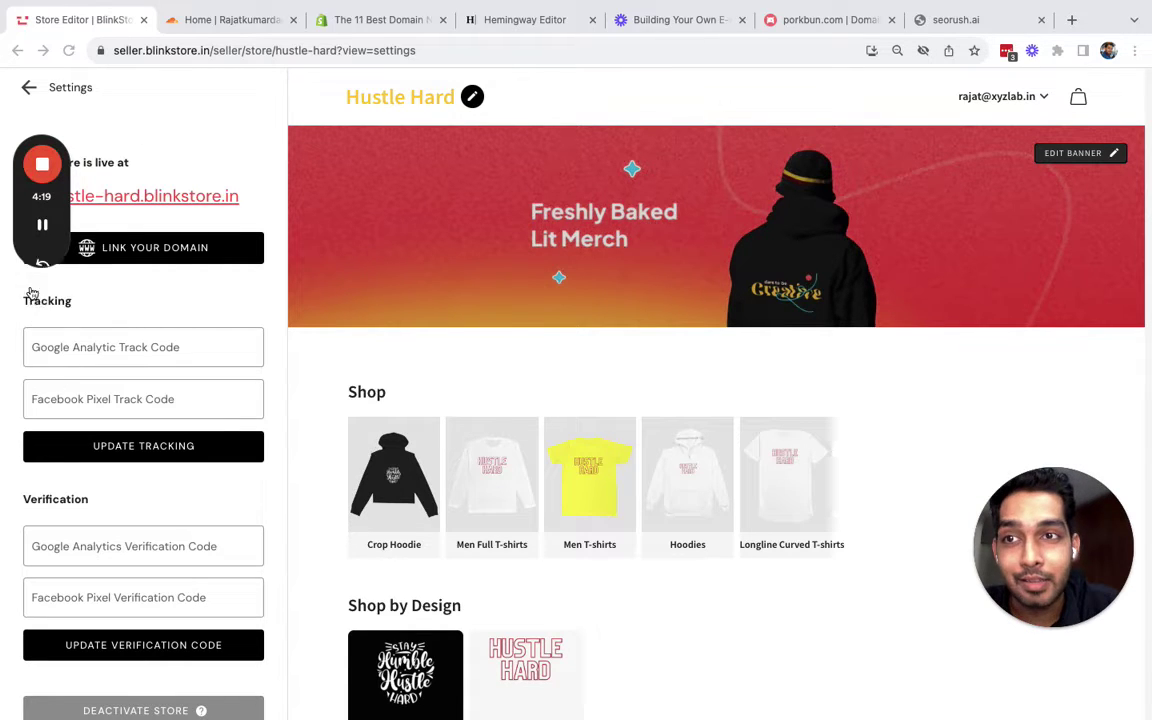
From the Hustle Hard store Settings page, open the link-your-domain dialog
mouse_move(60, 255)
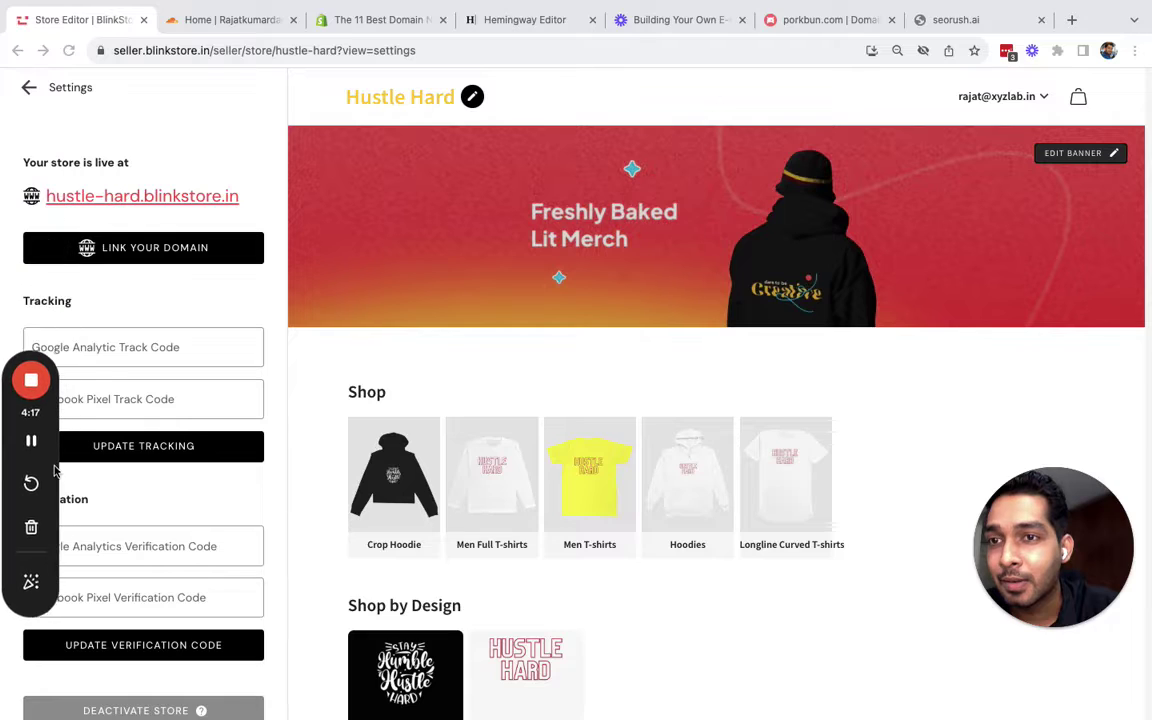
click(167, 268)
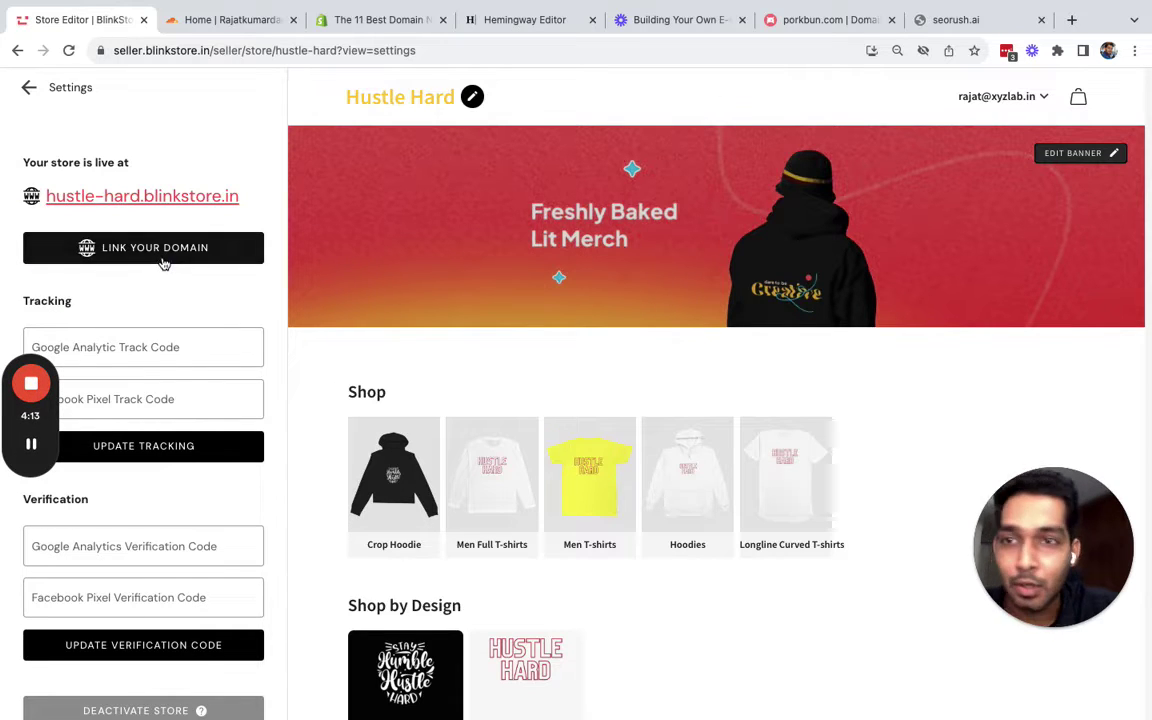
click(162, 259)
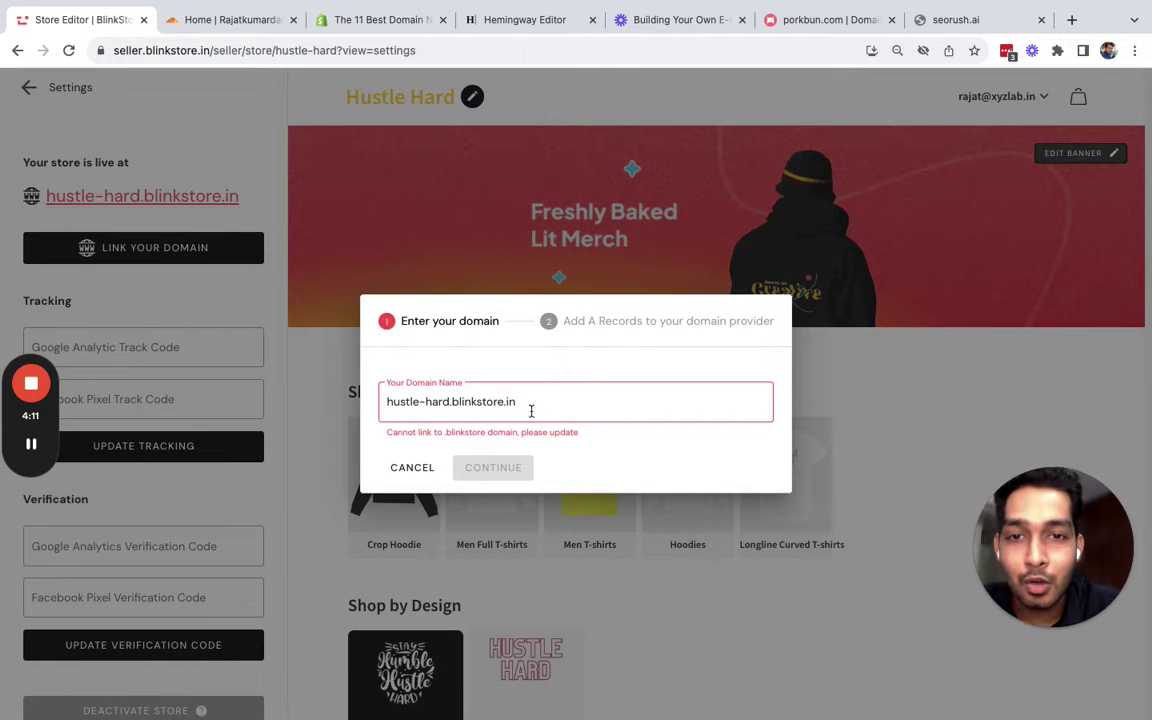
Review the Shopify article's list of 11 domain registrars, from Shopify to Porkbun
click(395, 28)
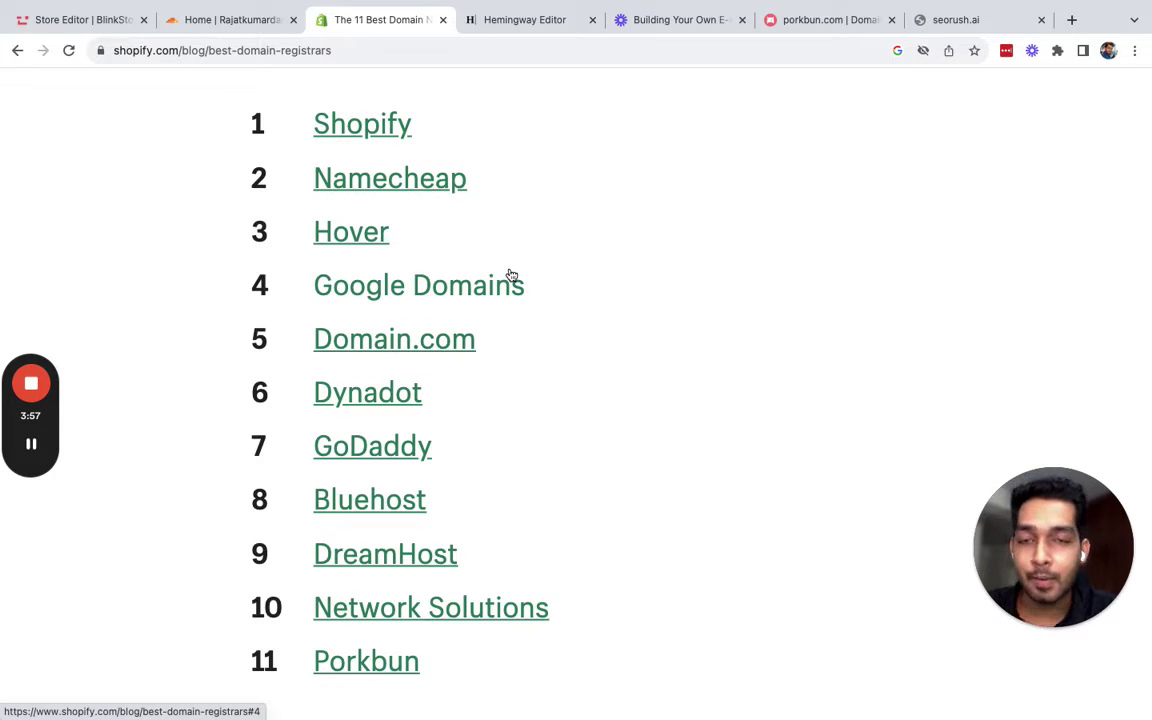
click(503, 28)
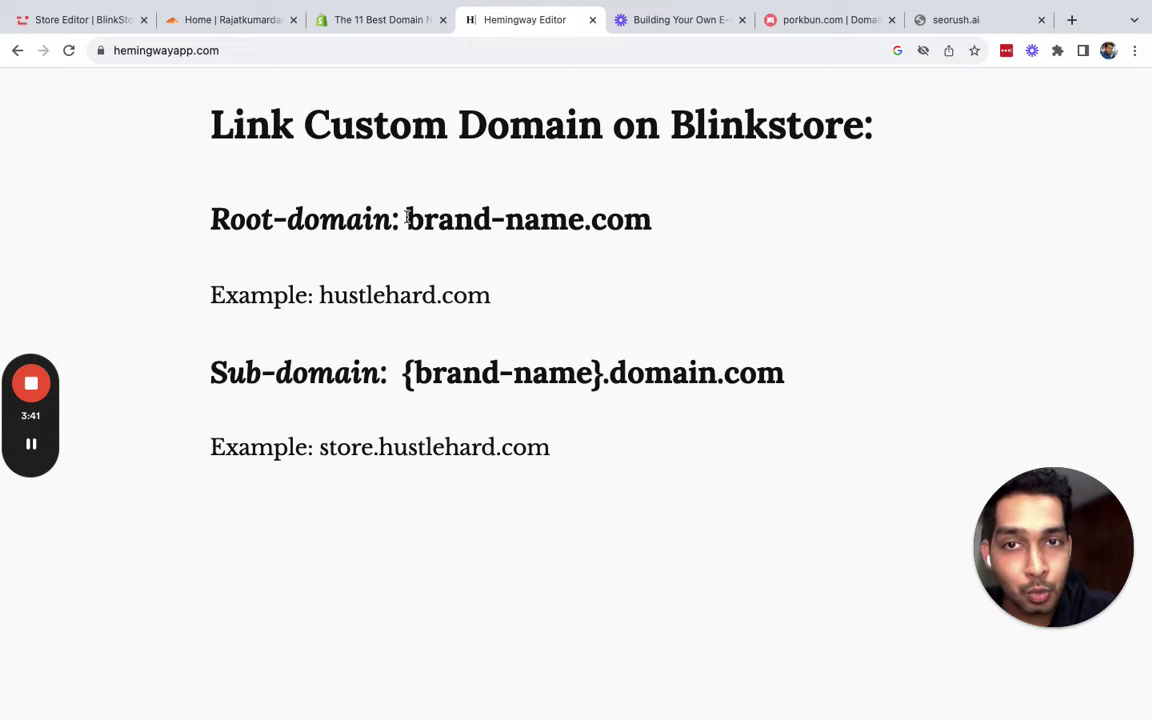
Highlight the root-domain format brand-name.com and the sub-domain format {brand-name}.domain.com in the notes
drag(407, 217, 651, 219)
click(405, 372)
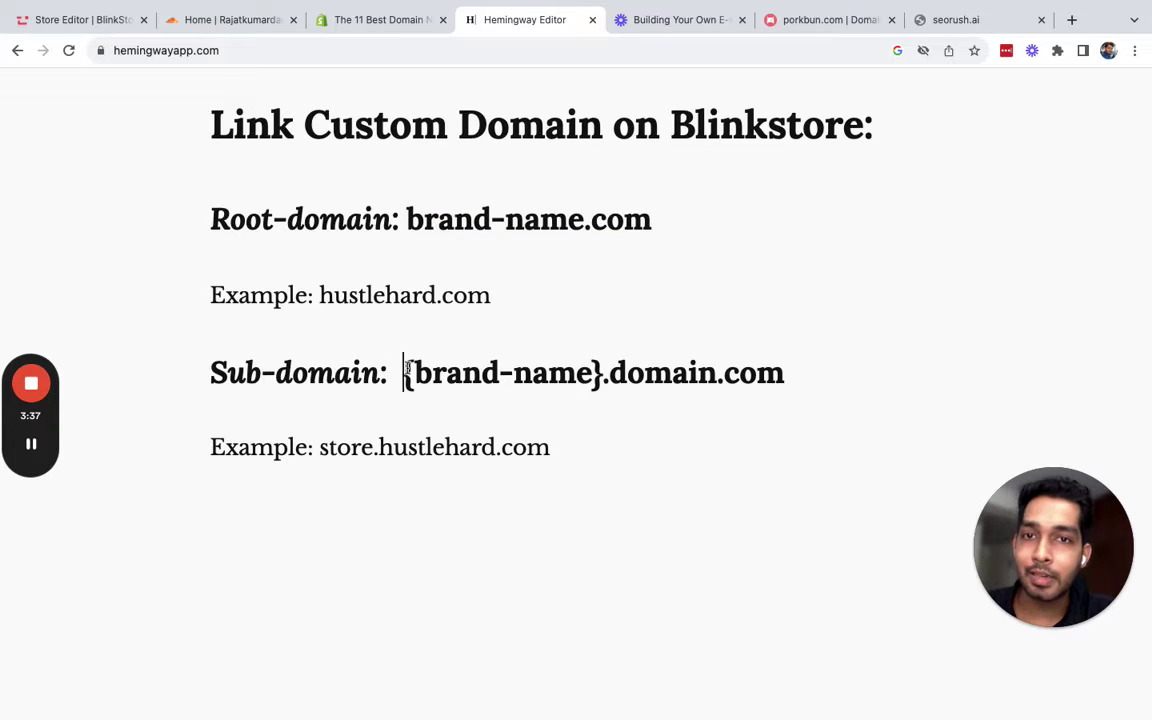
click(612, 374)
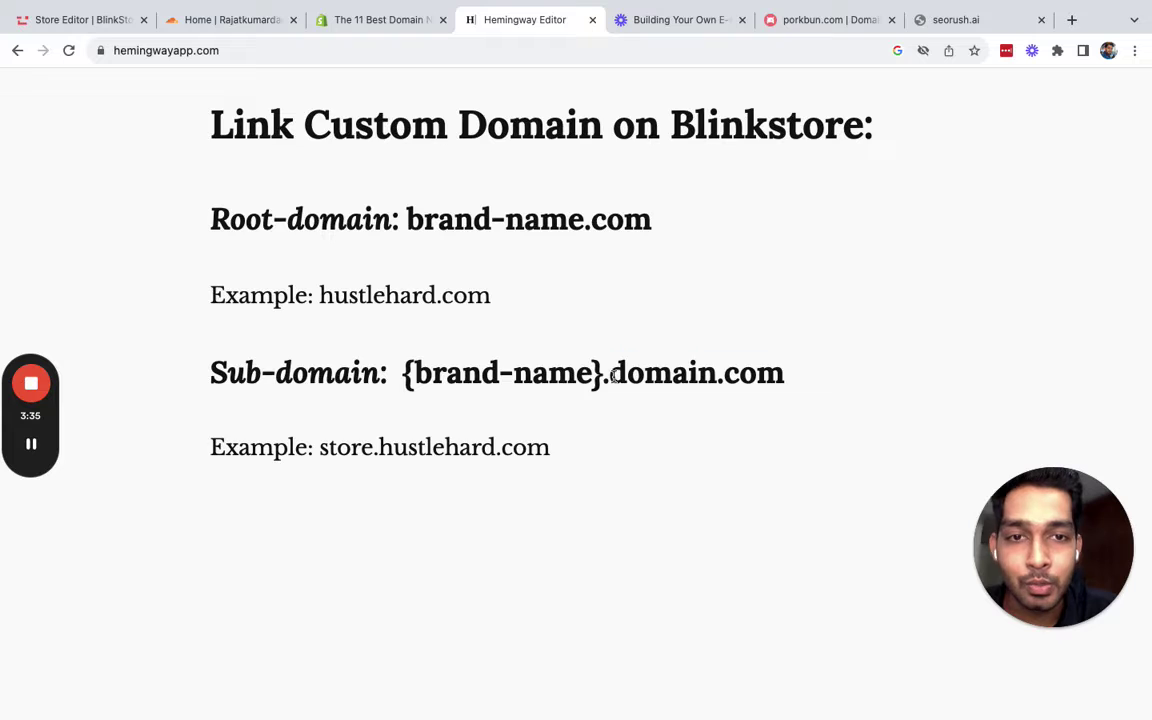
double_click(614, 374)
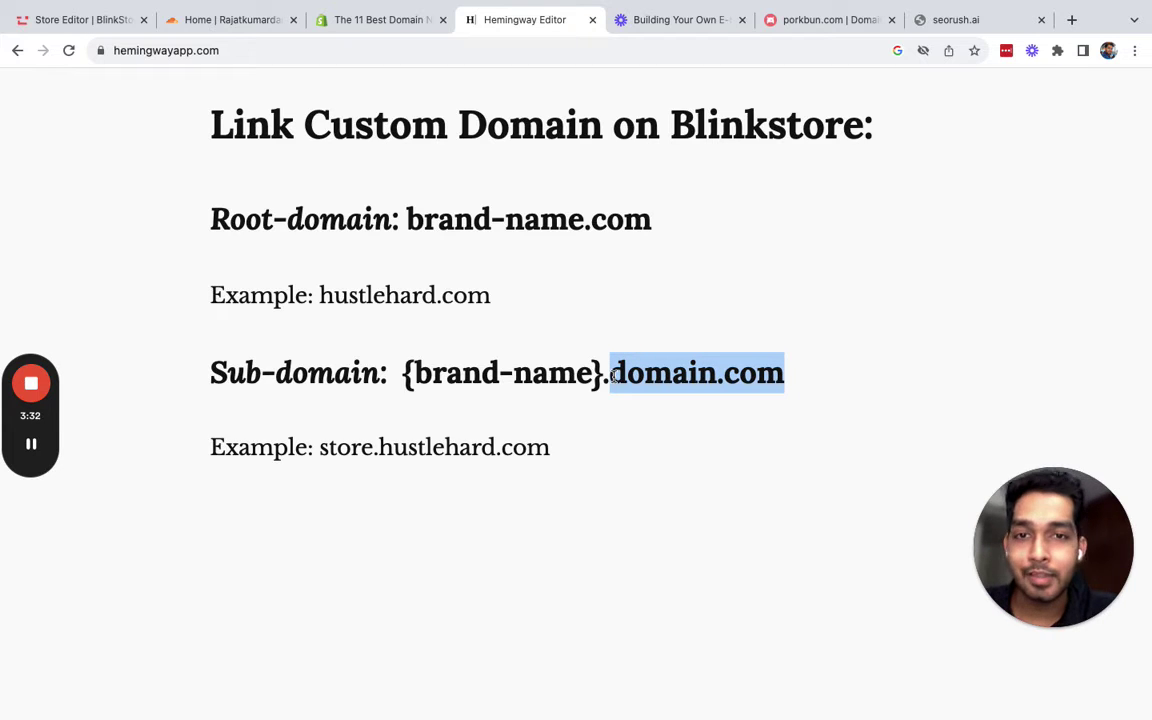
drag(602, 374, 380, 374)
click(456, 330)
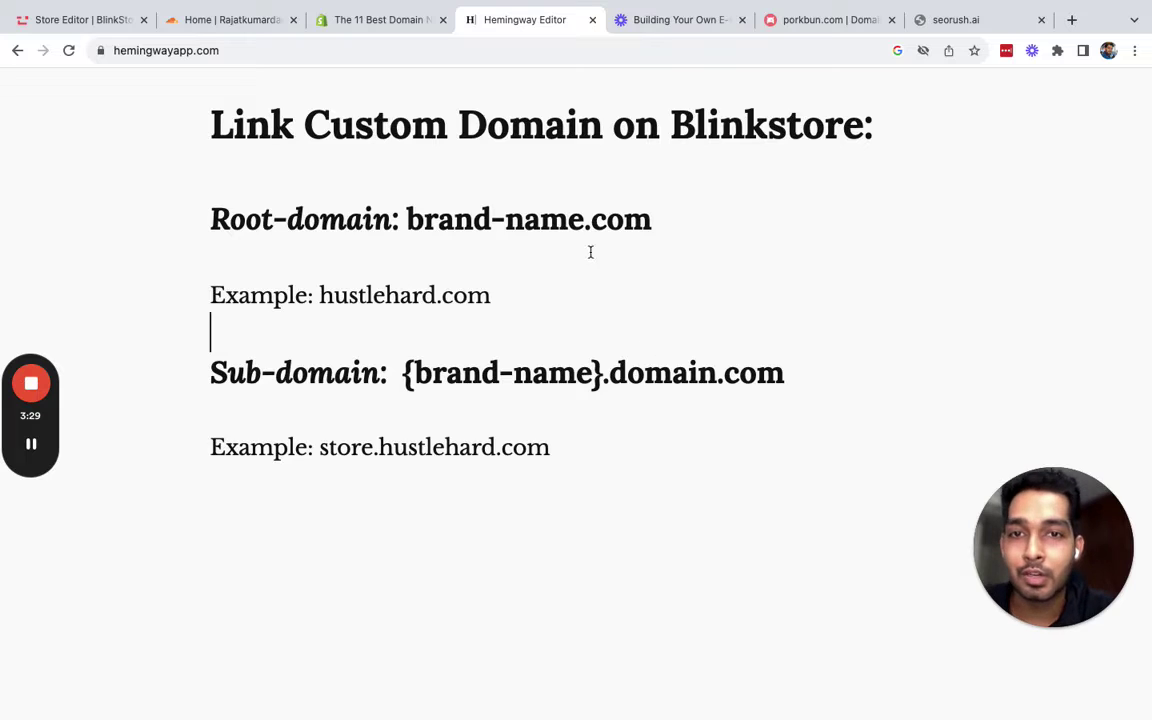
drag(406, 219, 650, 236)
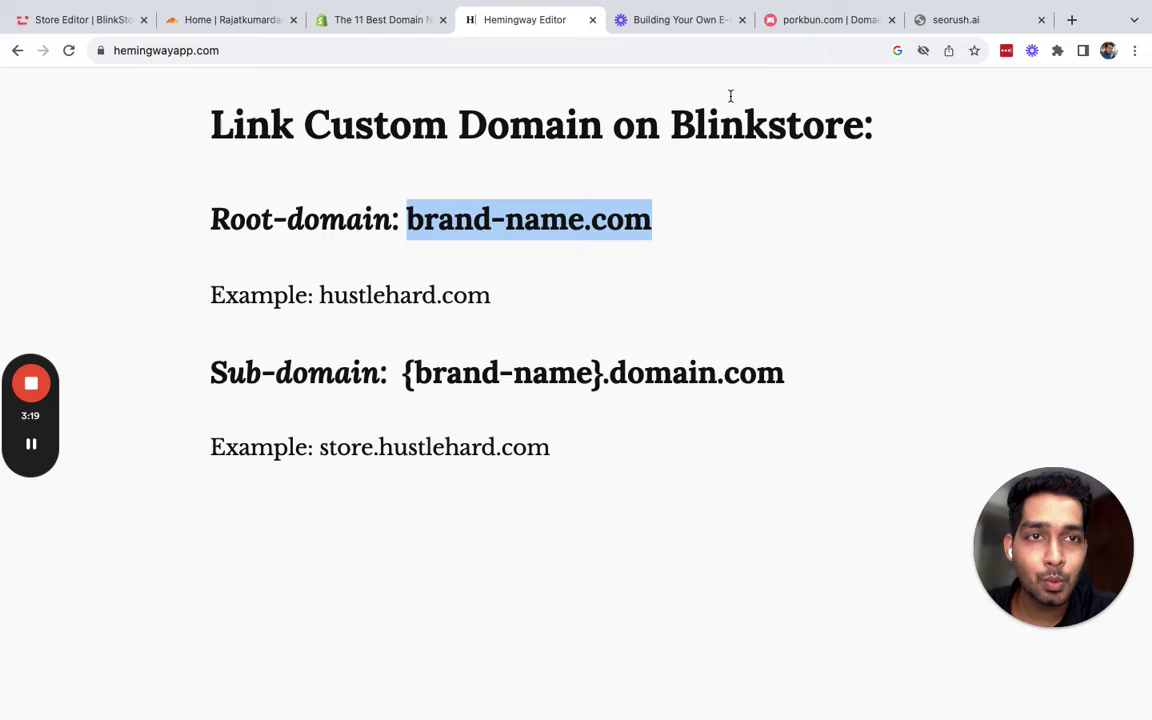
In Porkbun, close the open DNS form and reopen Manage DNS Records for seorush.ai
click(792, 27)
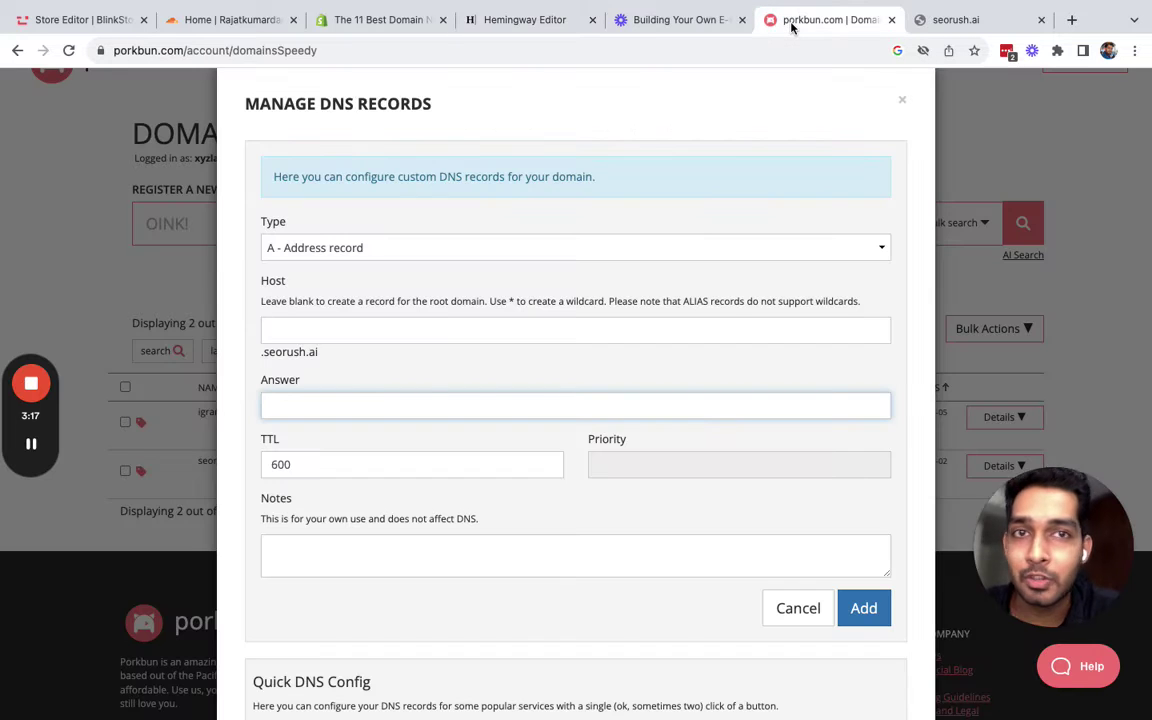
click(797, 607)
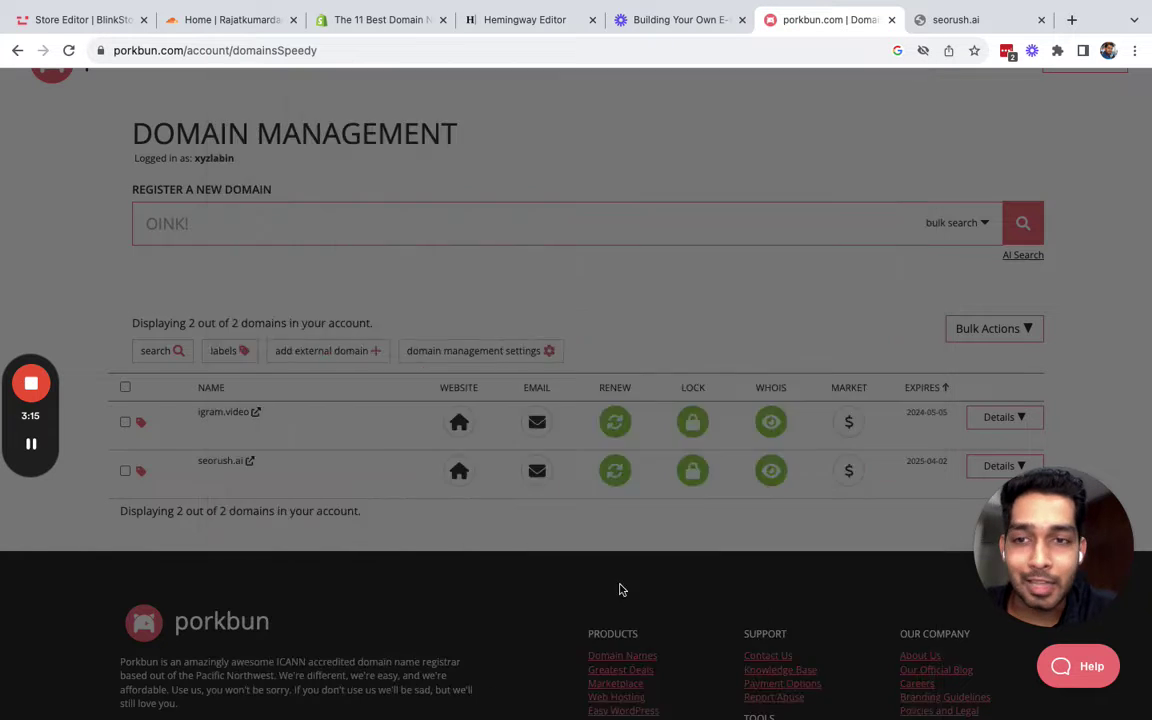
scroll(206, 490, up, 3)
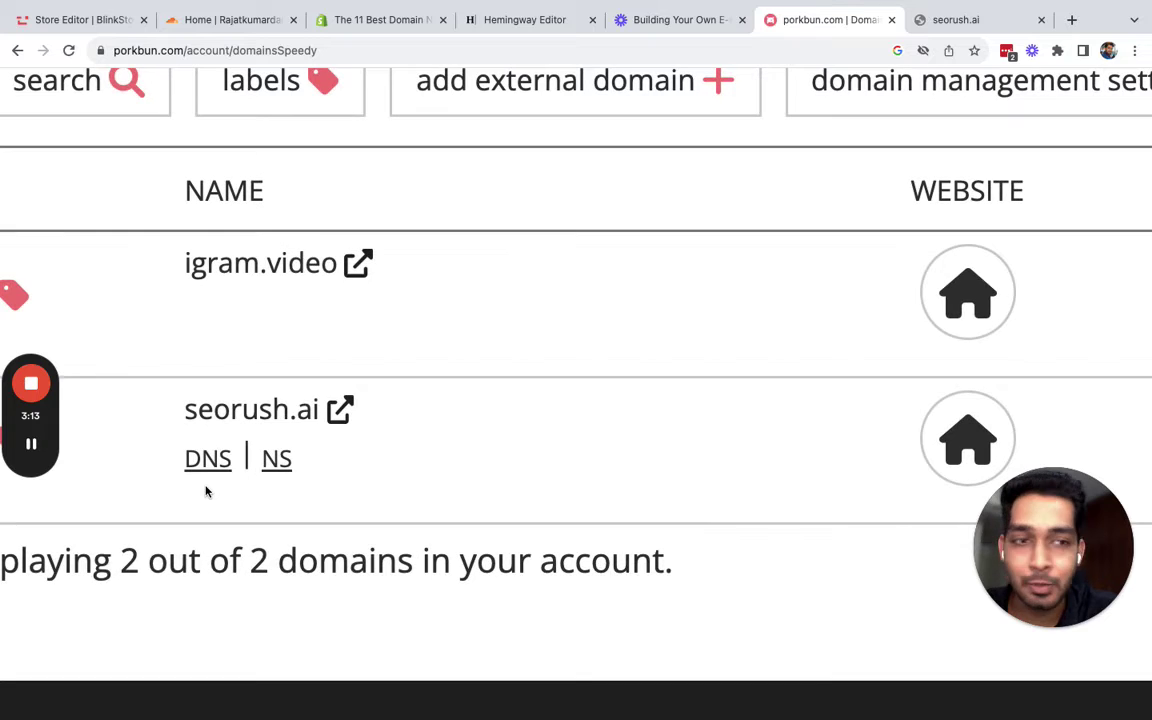
scroll(206, 490, down, 3)
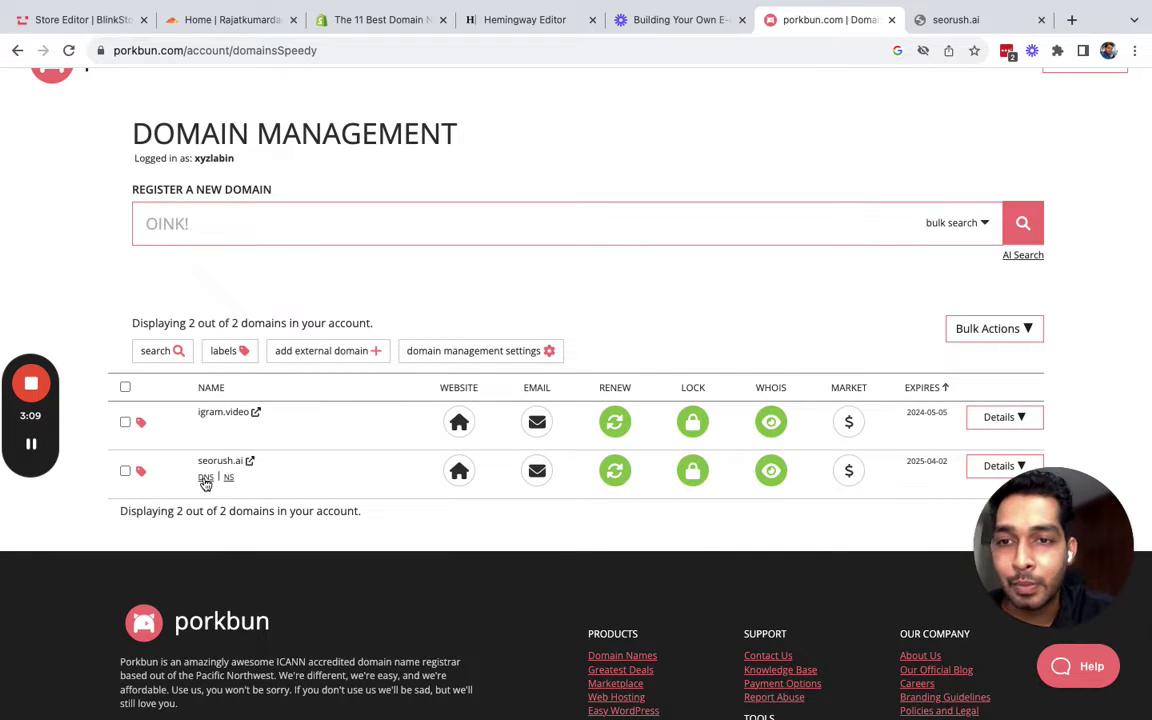
click(205, 478)
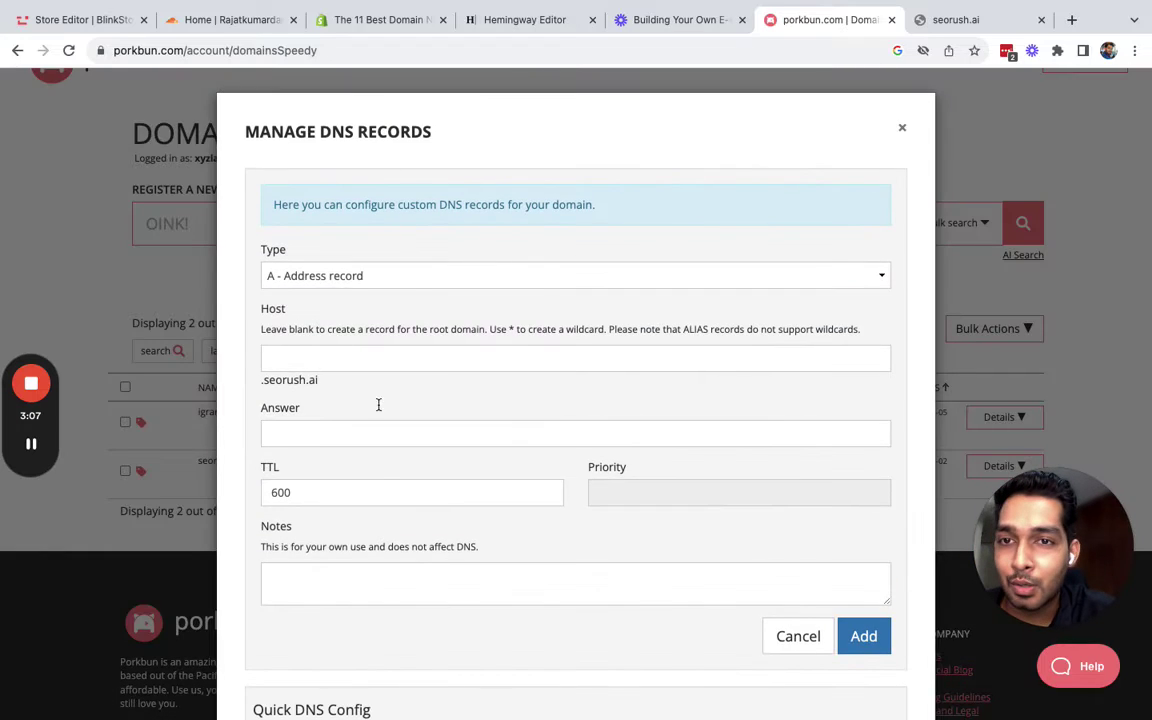
scroll(383, 487, down, 2)
scroll(383, 487, up, 2)
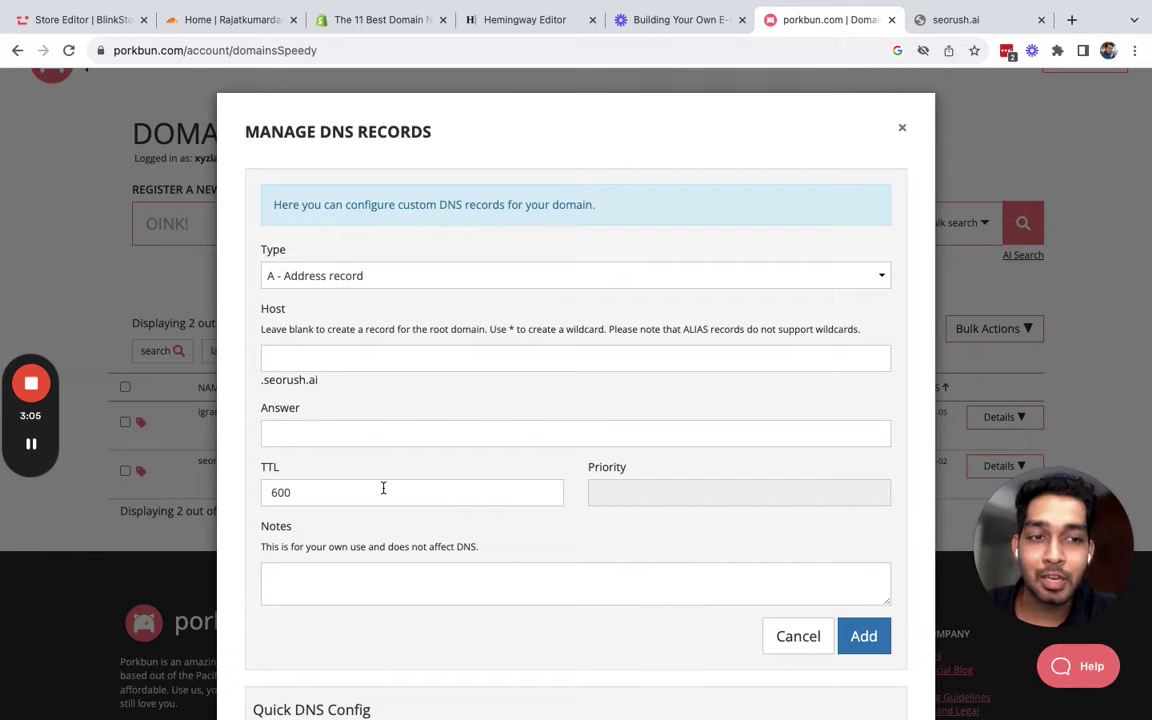
click(92, 22)
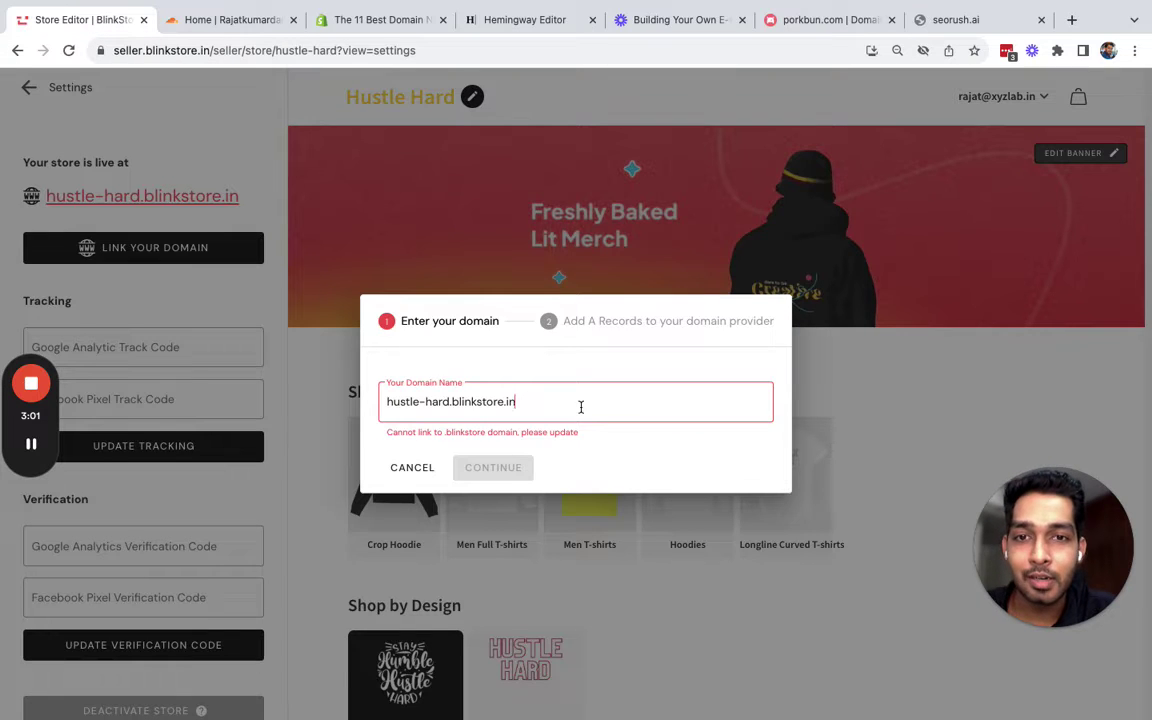
Replace the prefilled domain with seorush.ai and continue to the connection steps
drag(581, 406, 265, 401)
text(seo)
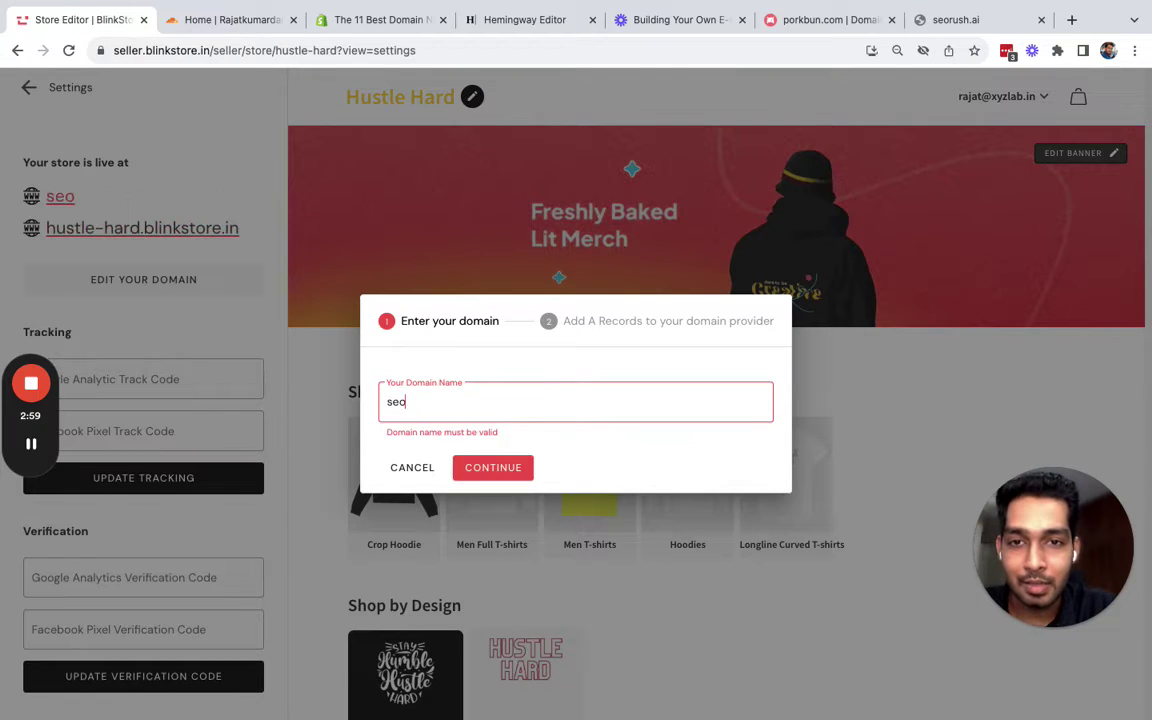
text(rush.ai)
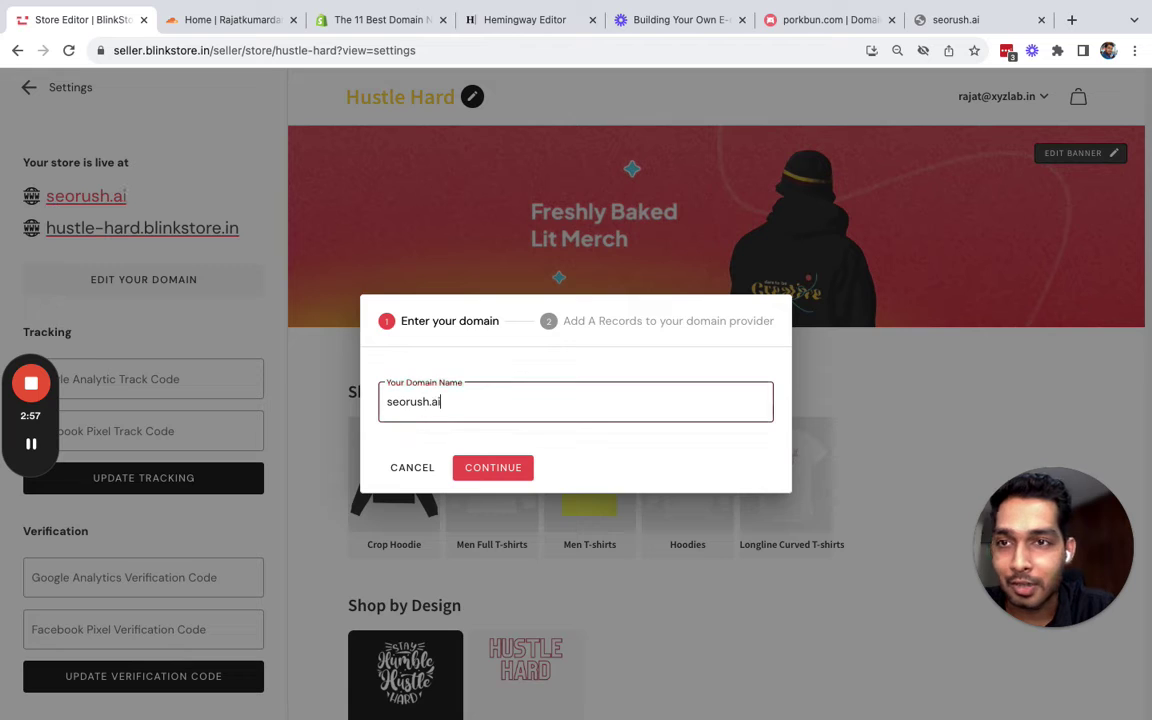
click(486, 470)
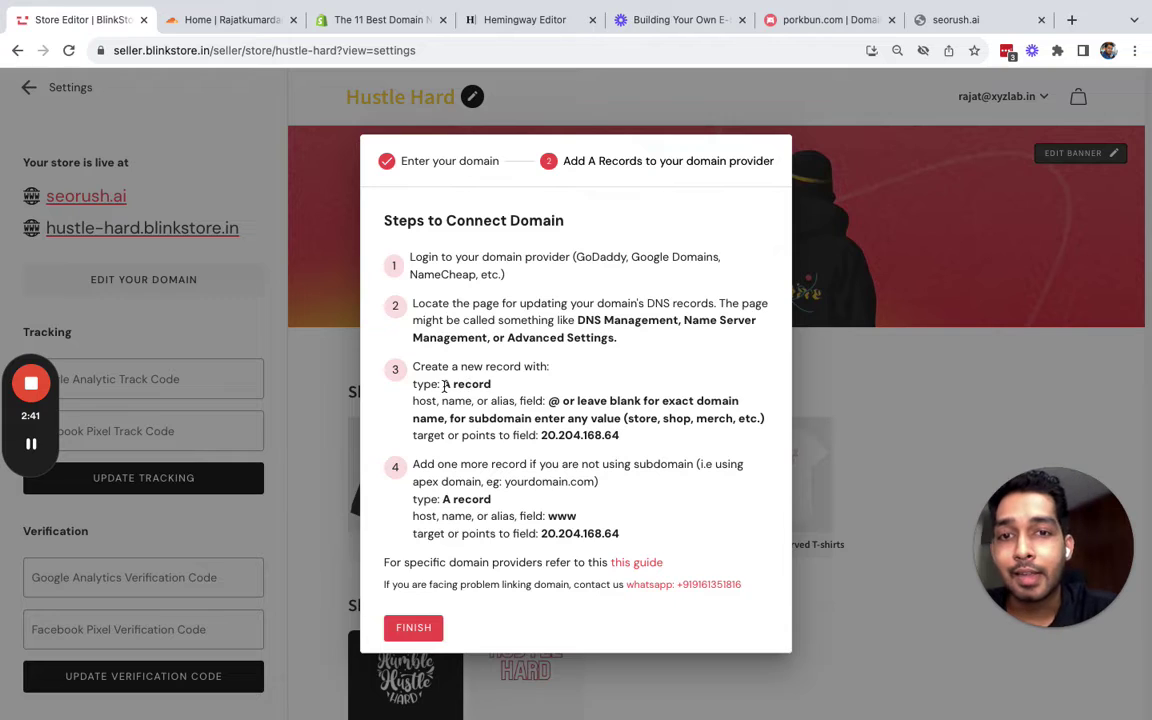
Copy step 3's A-record target IP 20.204.168.64
drag(443, 384, 491, 384)
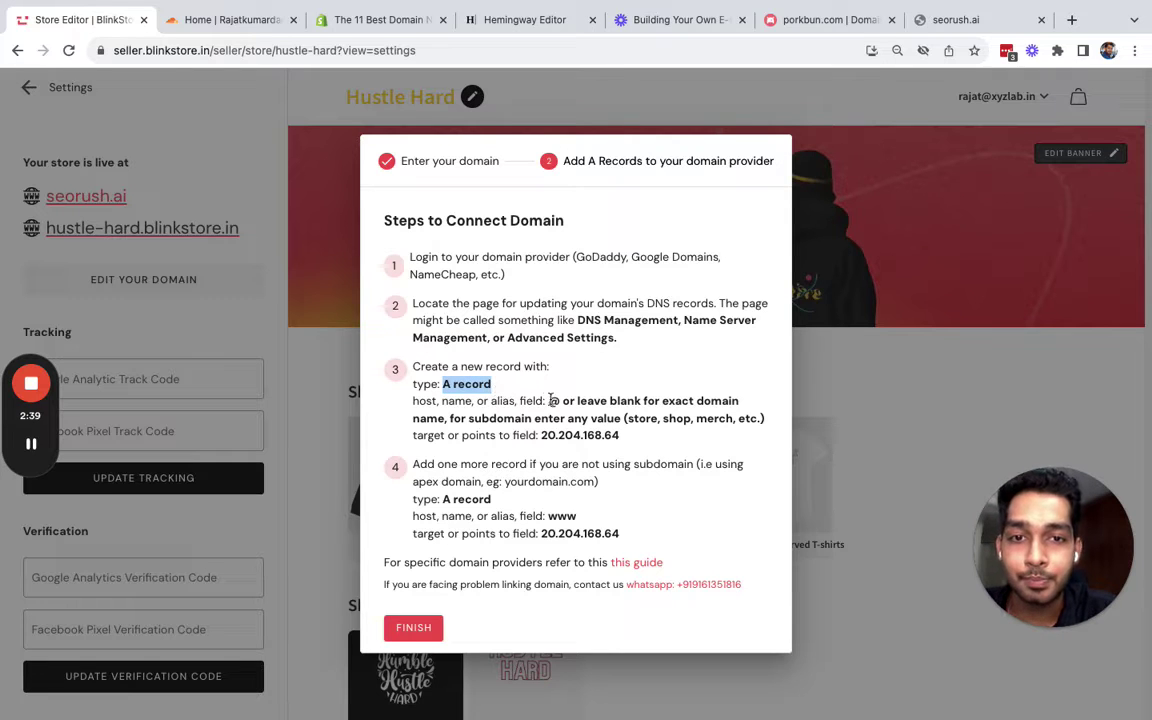
click(543, 435)
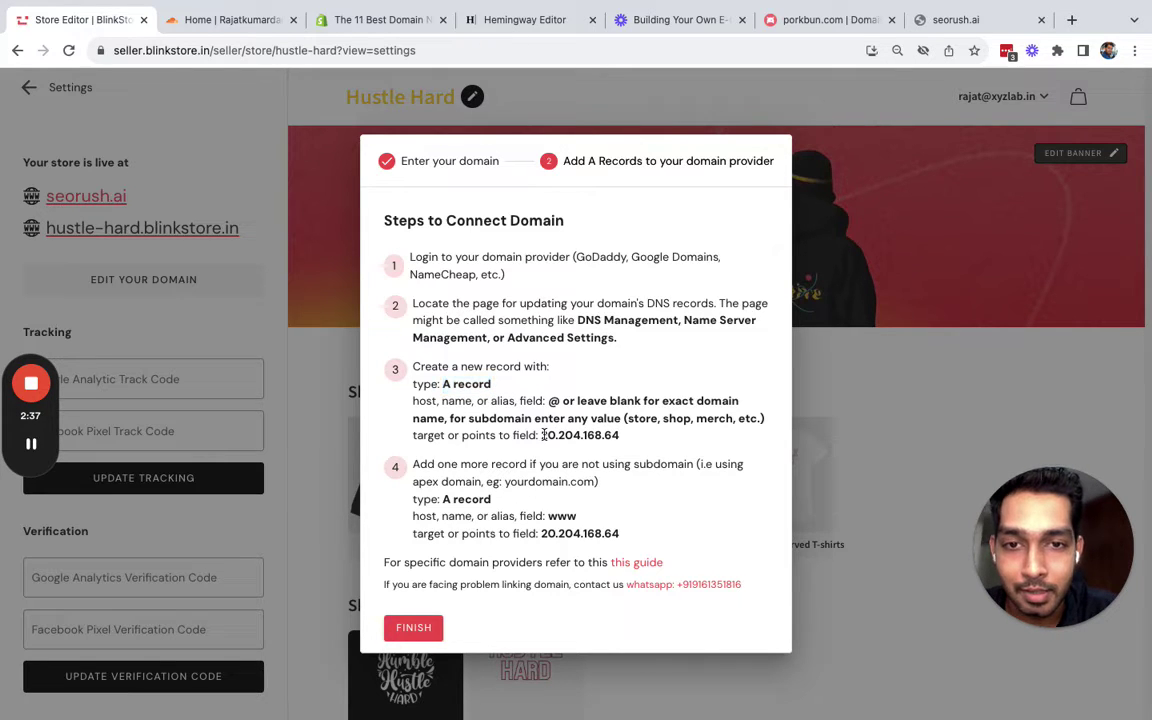
mouse_move(543, 435)
mouse_down()
mouse_move(571, 435)
mouse_move(543, 435)
mouse_up()
double_click(591, 435)
key(super+c)
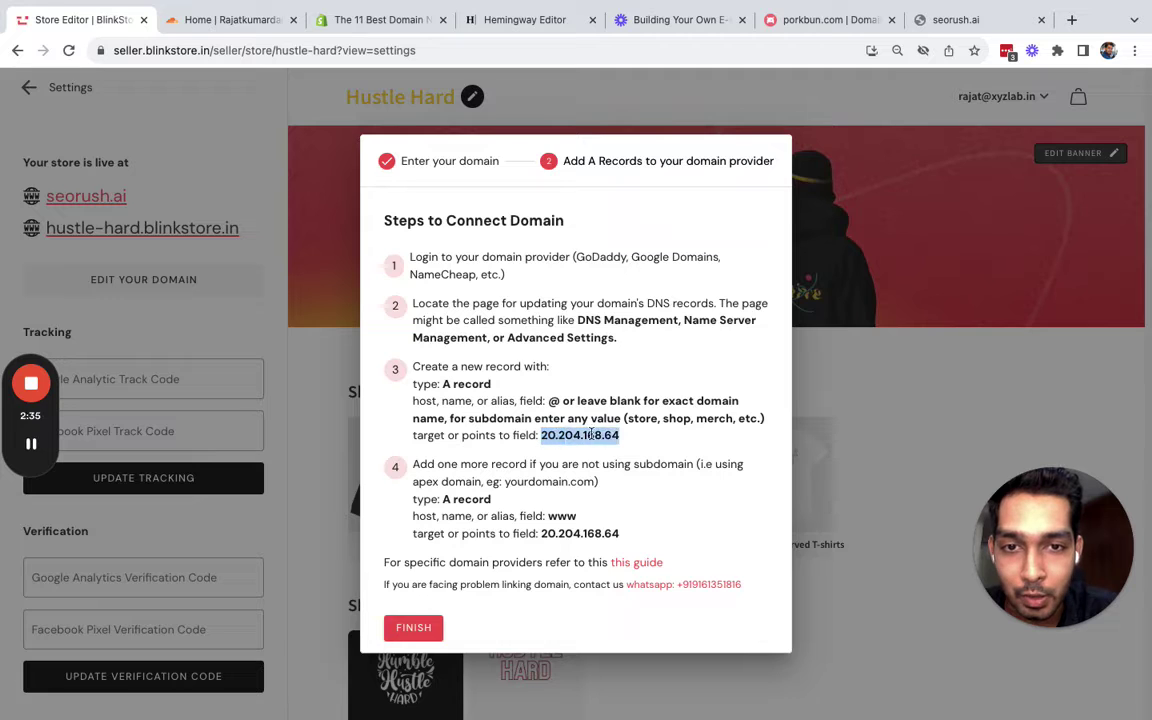
click(794, 26)
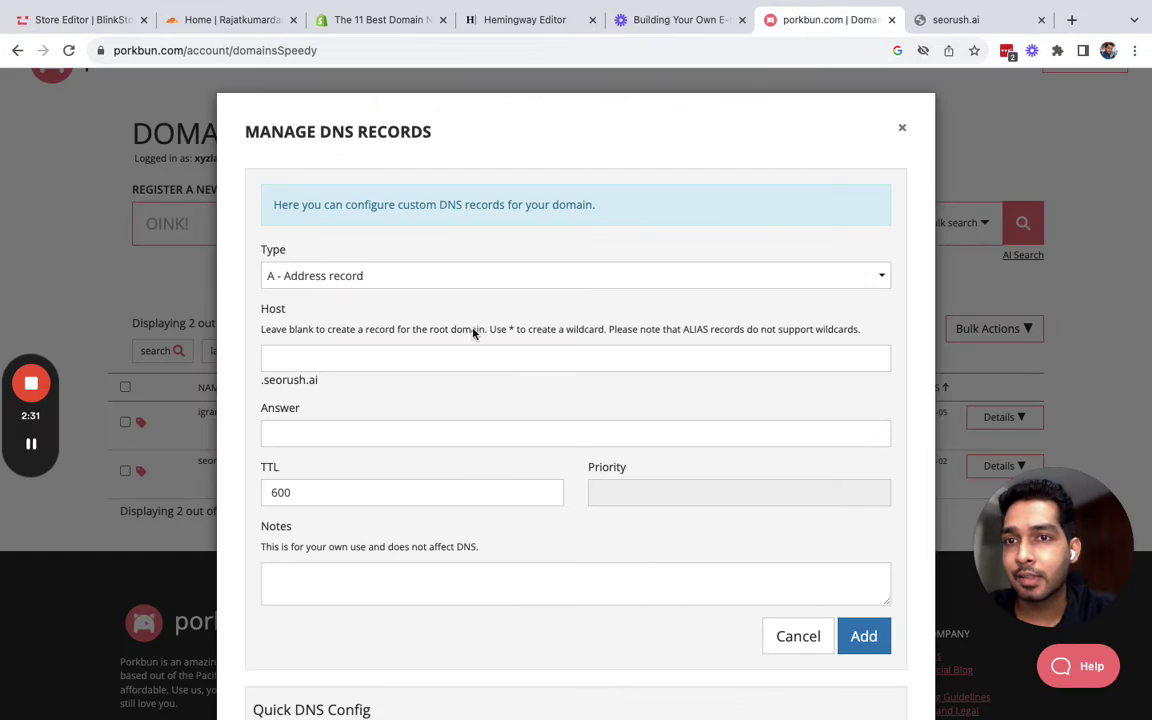
Add an A record for seorush.ai with blank host and answer 20.204.168.64
click(405, 277)
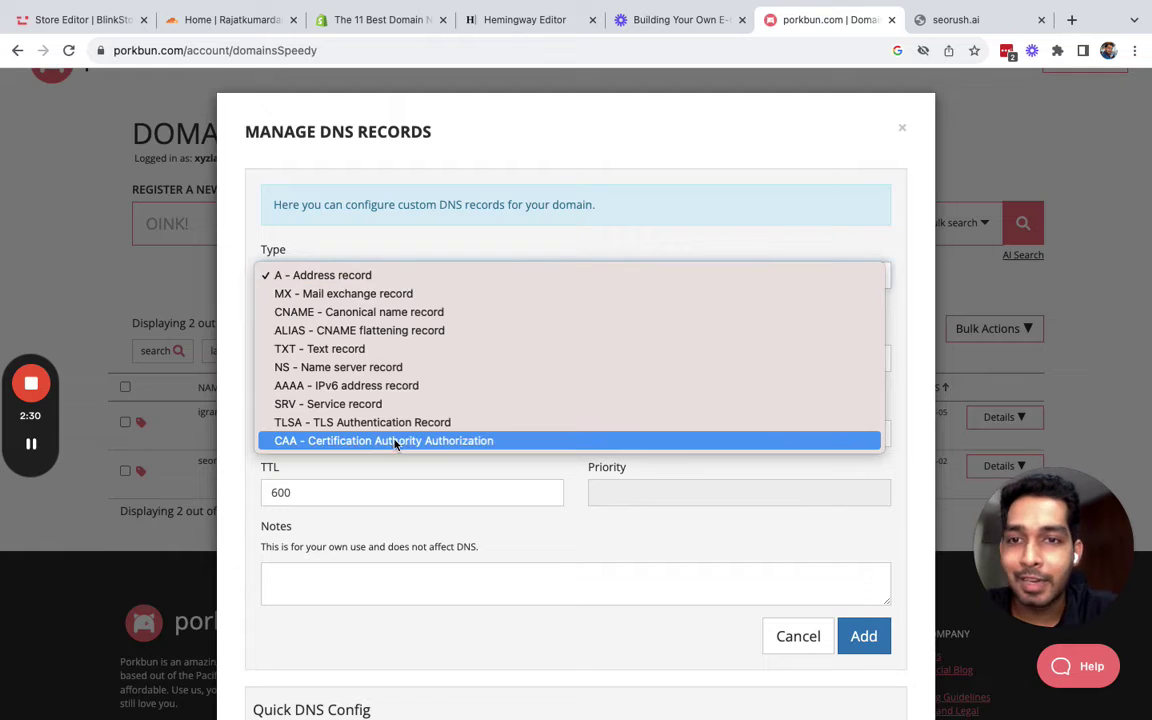
click(365, 275)
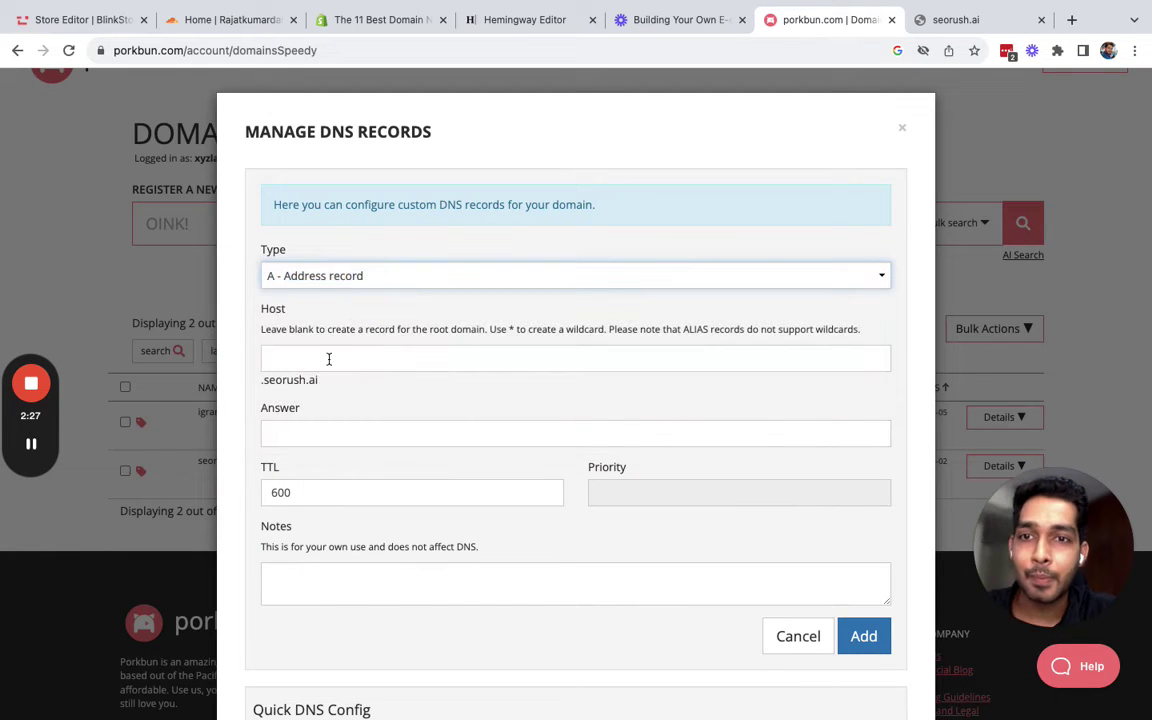
click(328, 358)
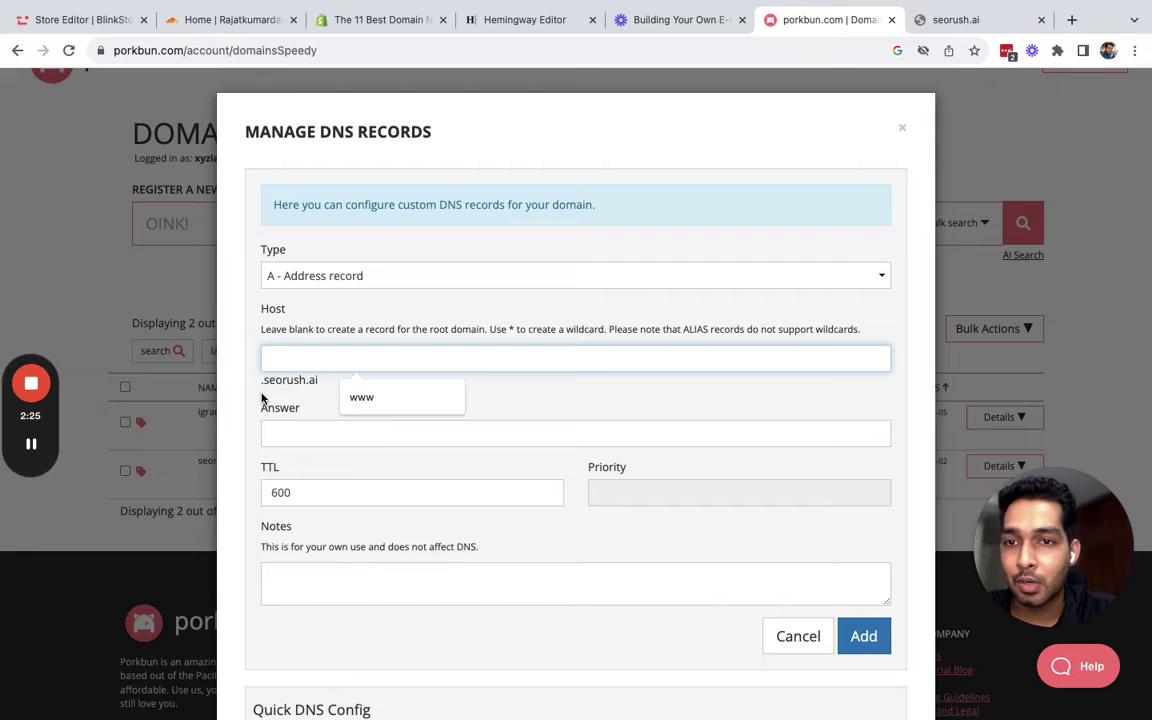
scroll(262, 399, up, 5)
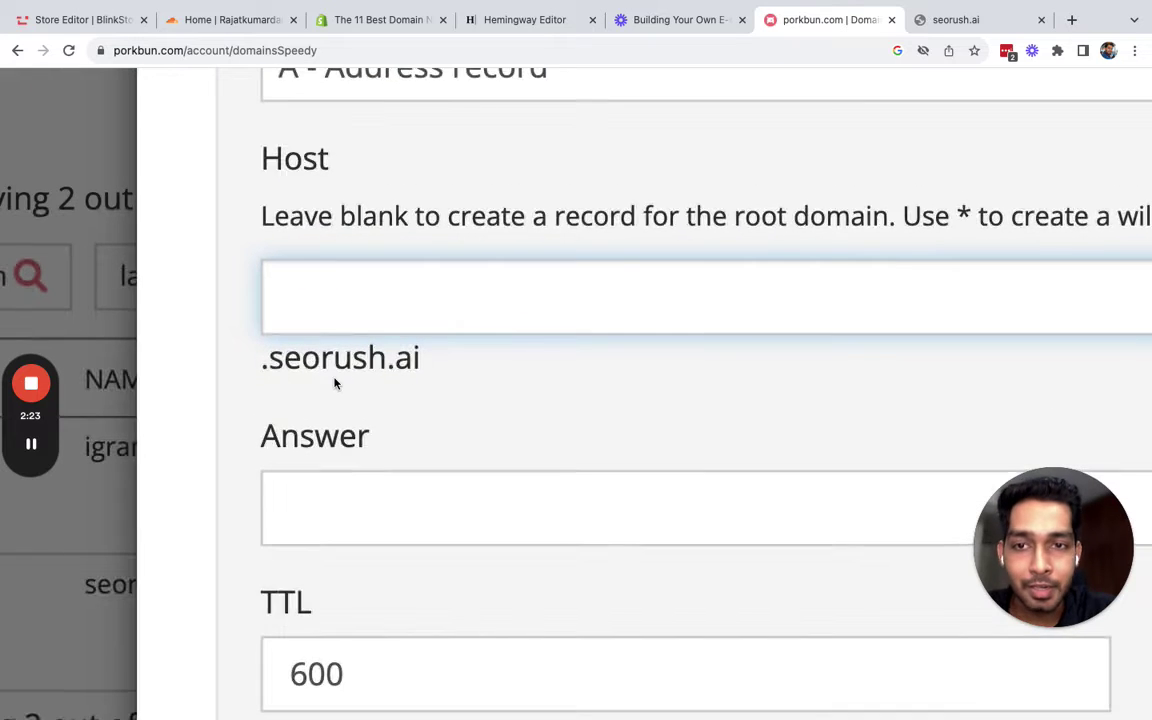
scroll(334, 380, down, 5)
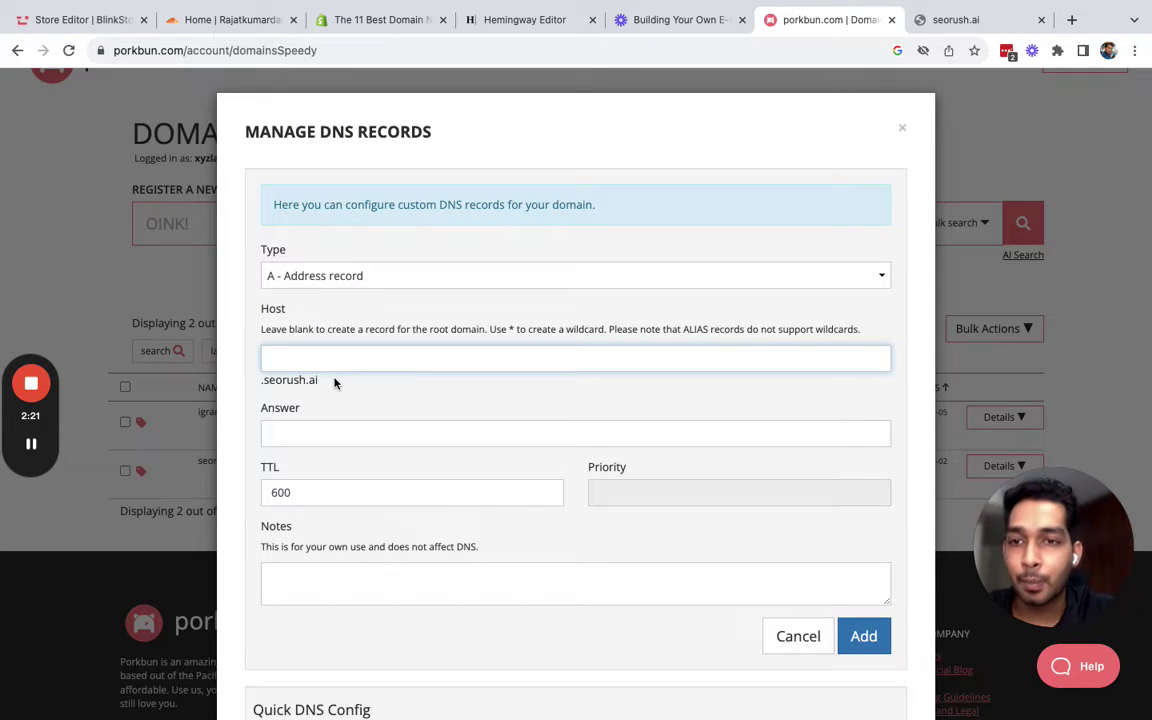
click(316, 437)
key(super+v)
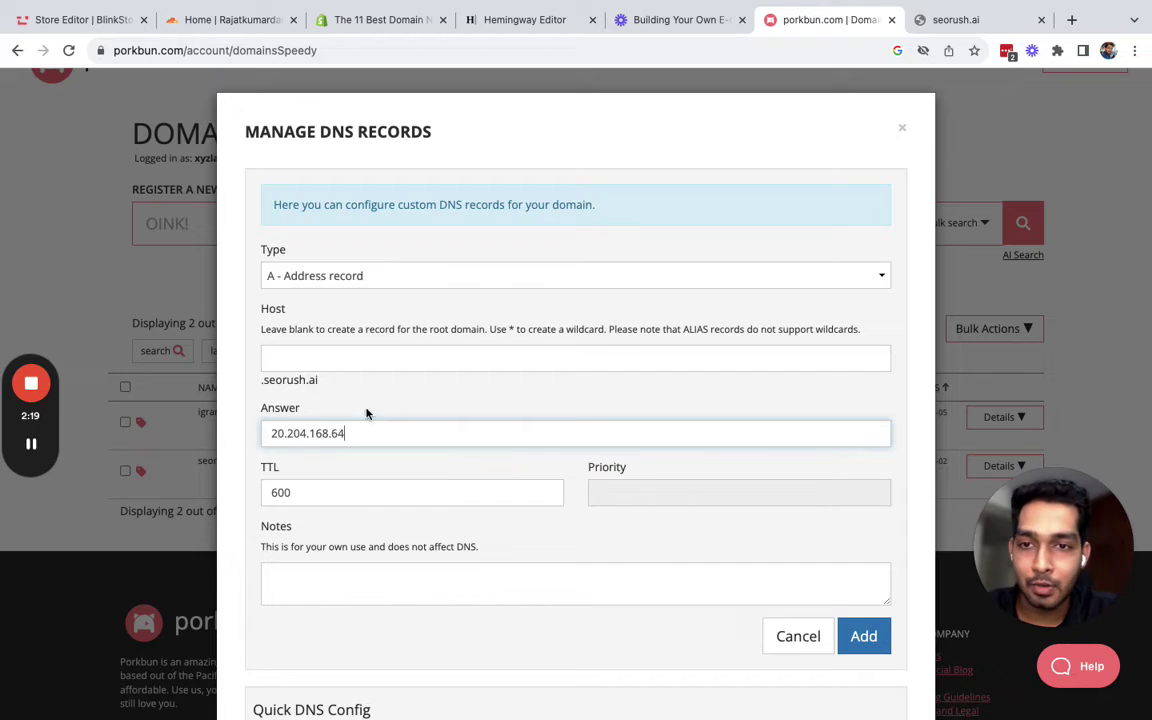
click(404, 401)
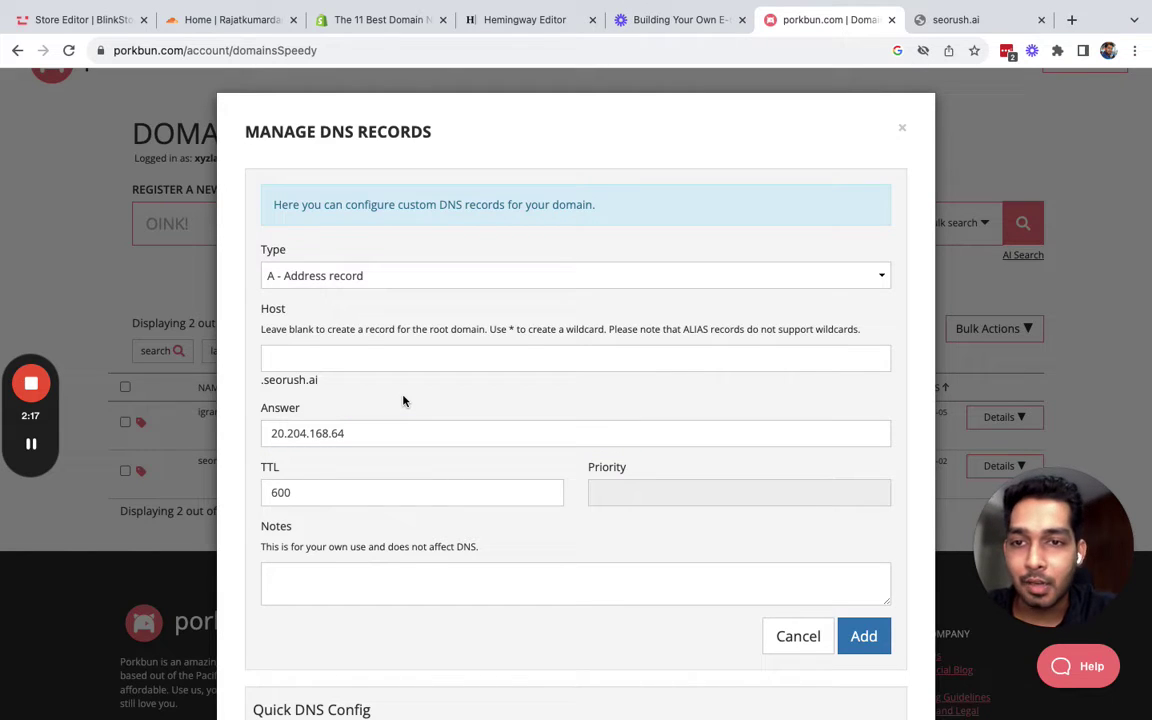
click(881, 627)
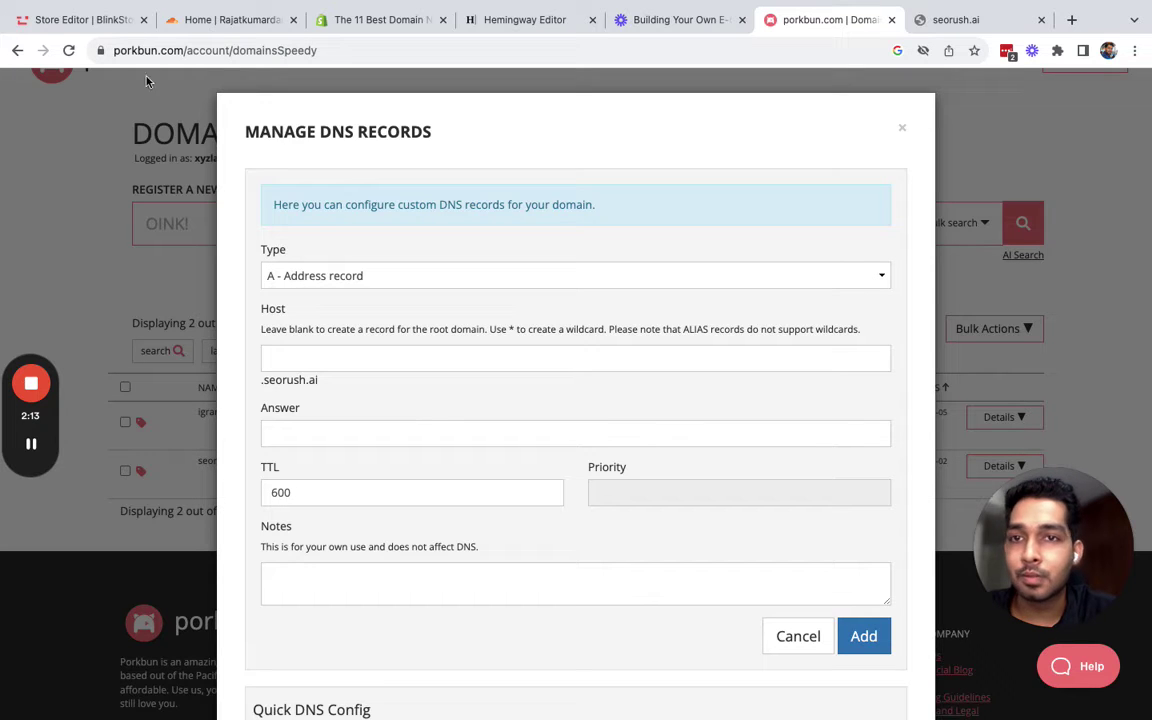
click(90, 20)
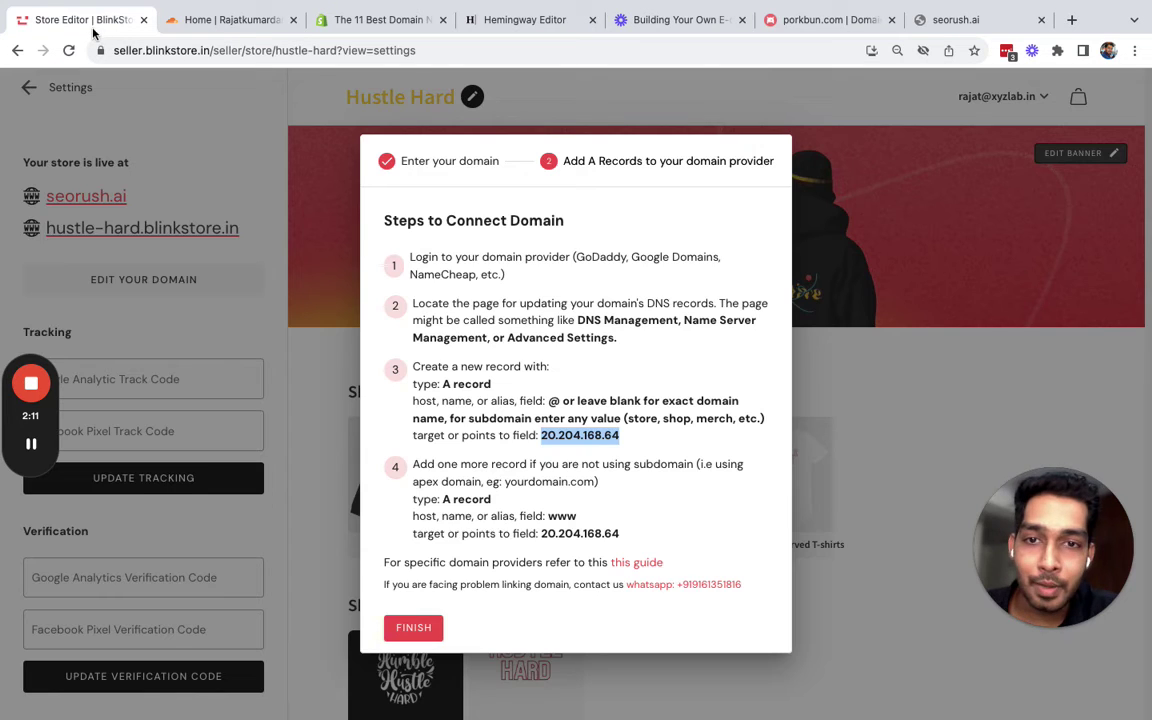
Select step 4's www host and its target IP 20.204.168.64
double_click(562, 517)
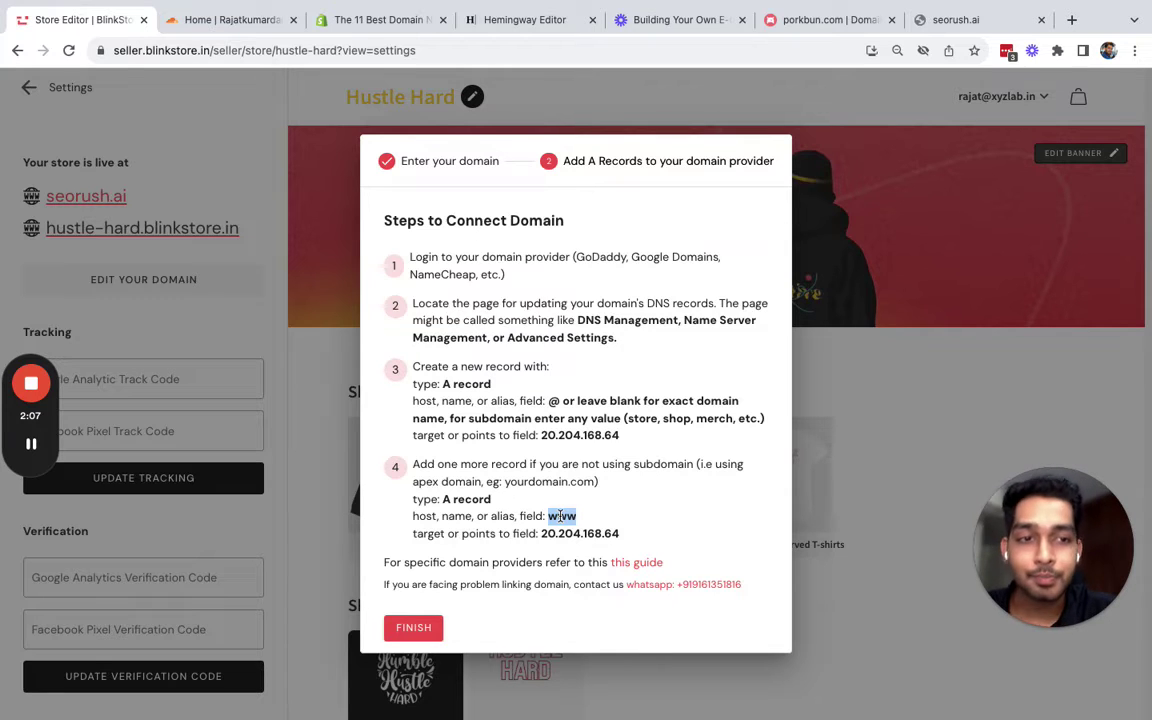
drag(541, 533, 630, 540)
key(super+c)
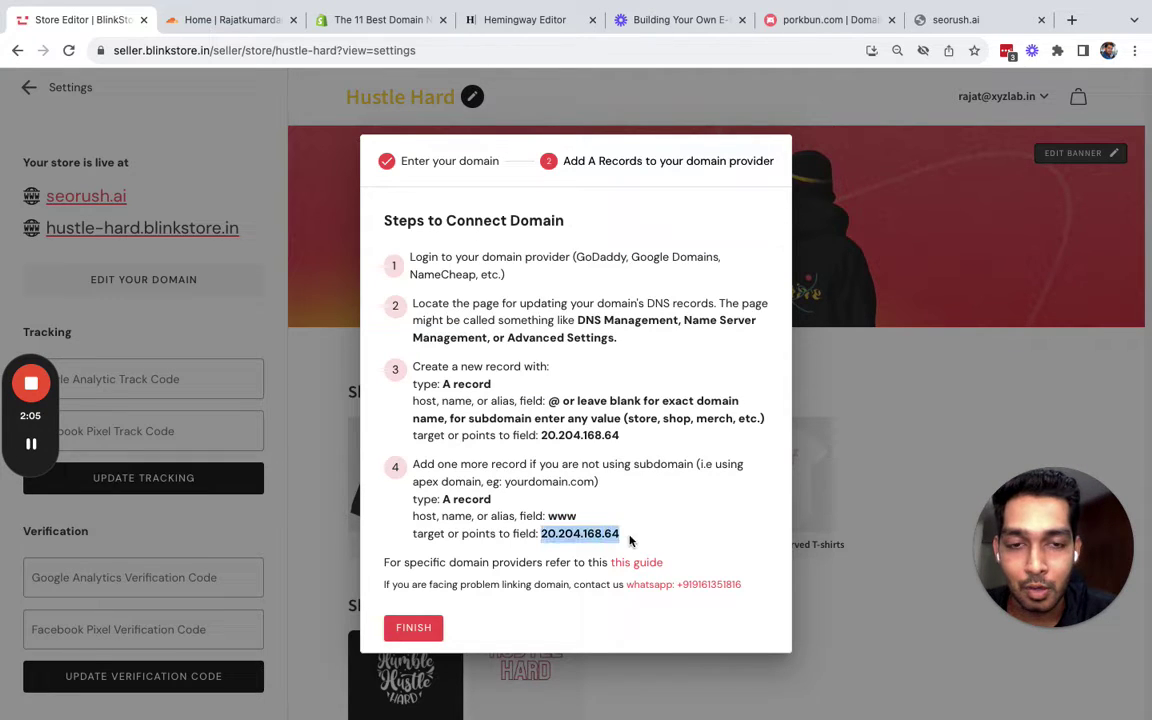
Reset Porkbun's record form by closing and reopening the seorush.ai DNS records
click(800, 20)
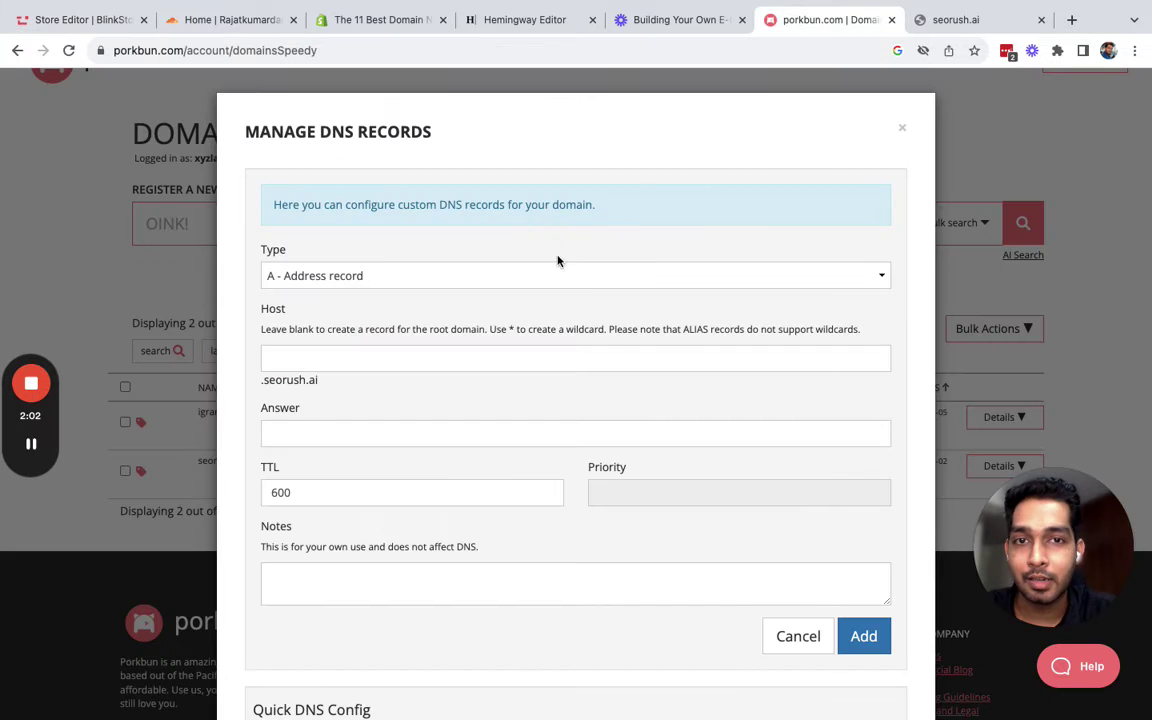
click(863, 632)
scroll(530, 362, down, 1)
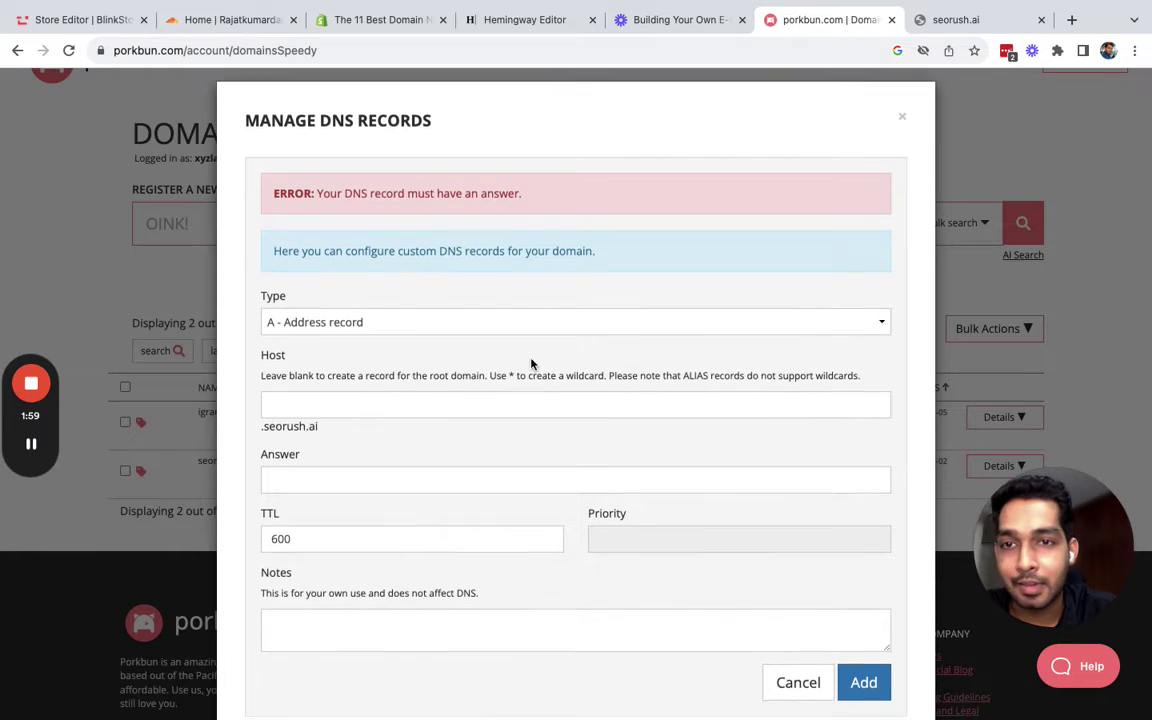
click(795, 613)
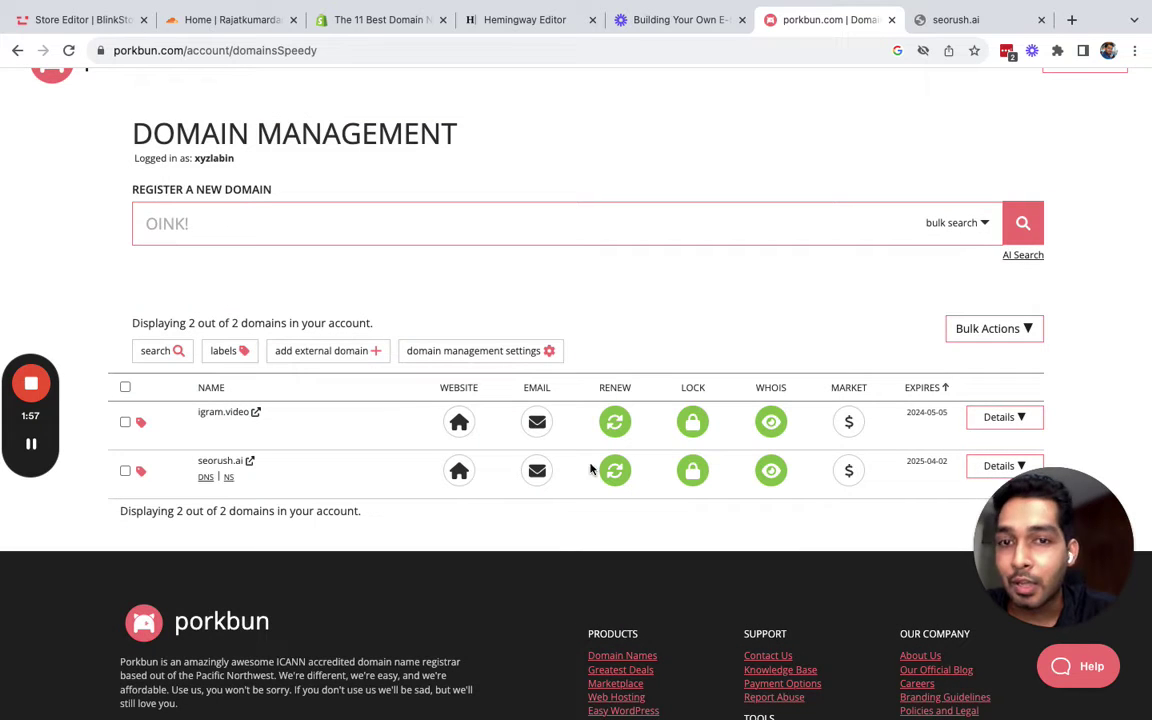
click(206, 478)
scroll(520, 621, down, 4)
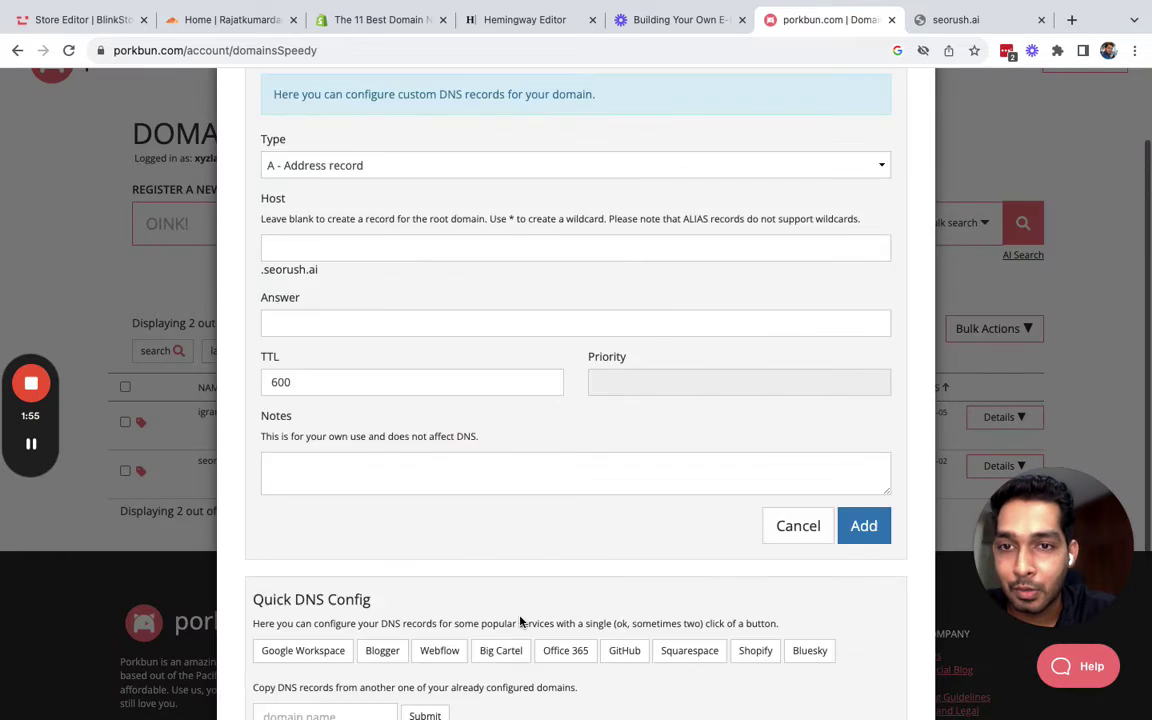
scroll(520, 621, down, 1)
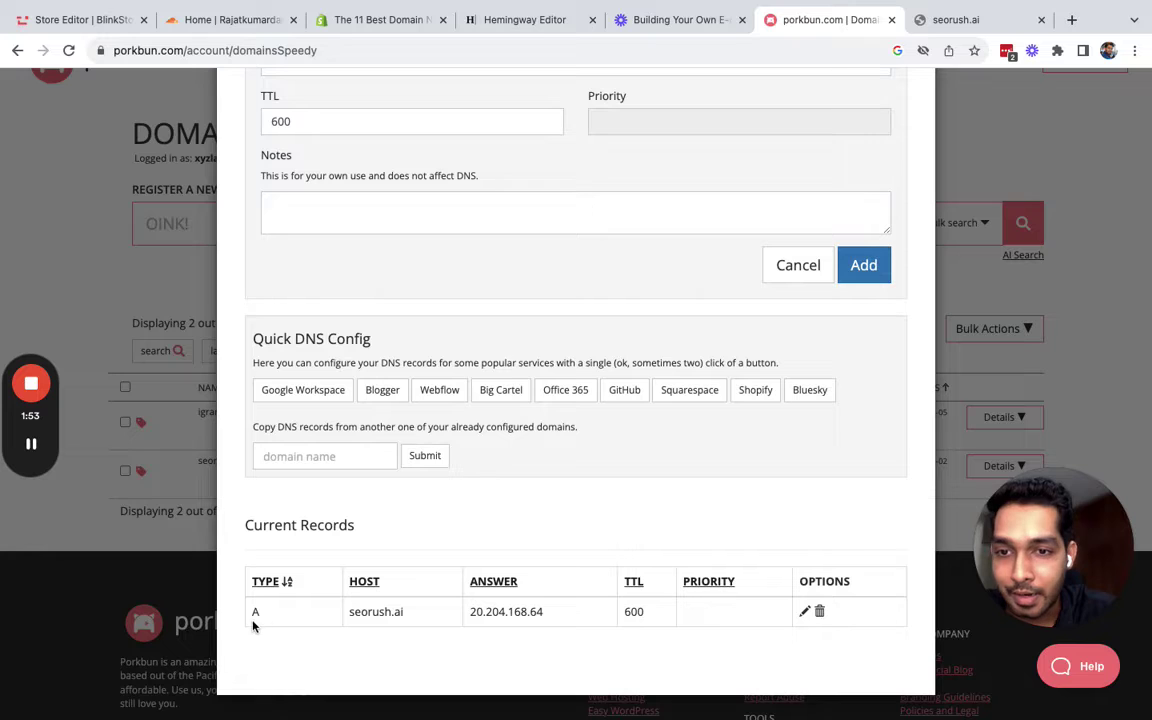
scroll(651, 345, up, 5)
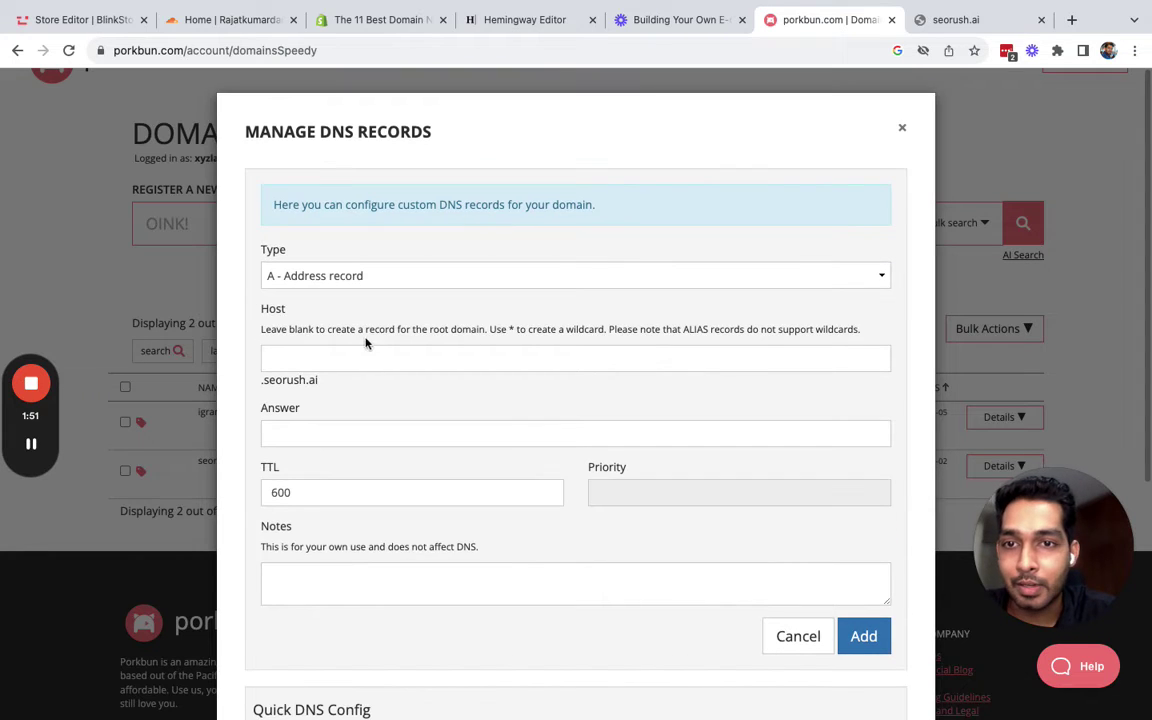
Add an A record with host www and answer 20.204.168.64
click(348, 357)
text(www)
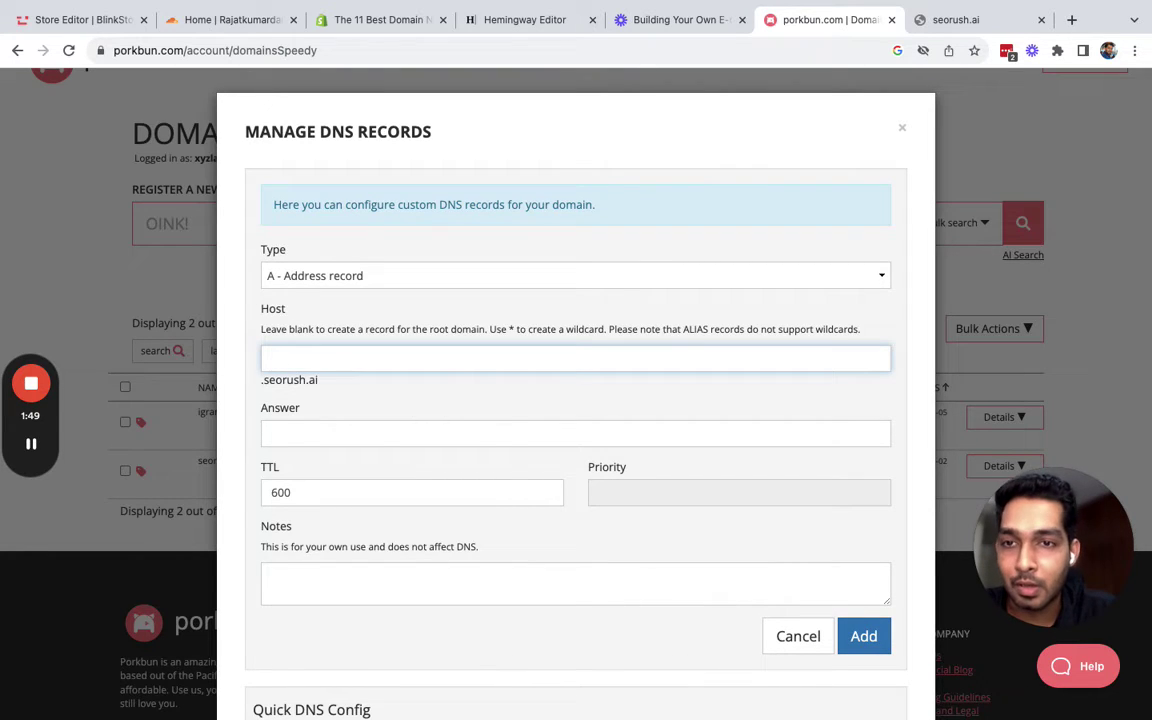
click(348, 430)
key(super+v)
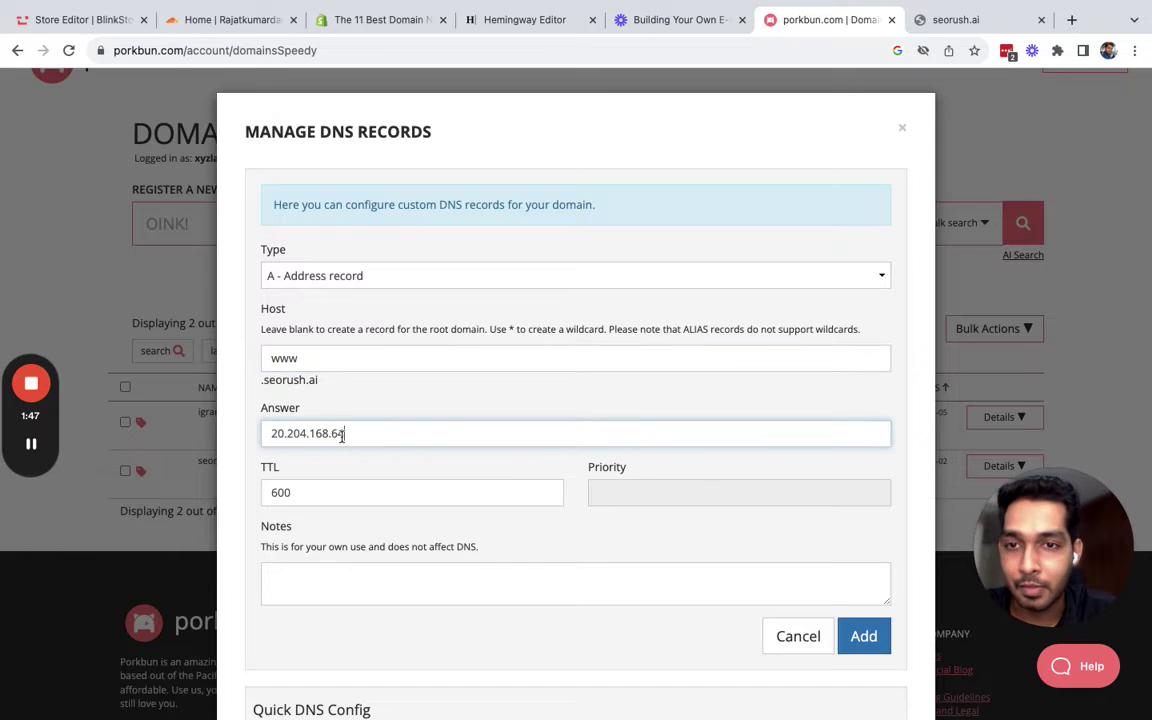
click(437, 406)
click(870, 642)
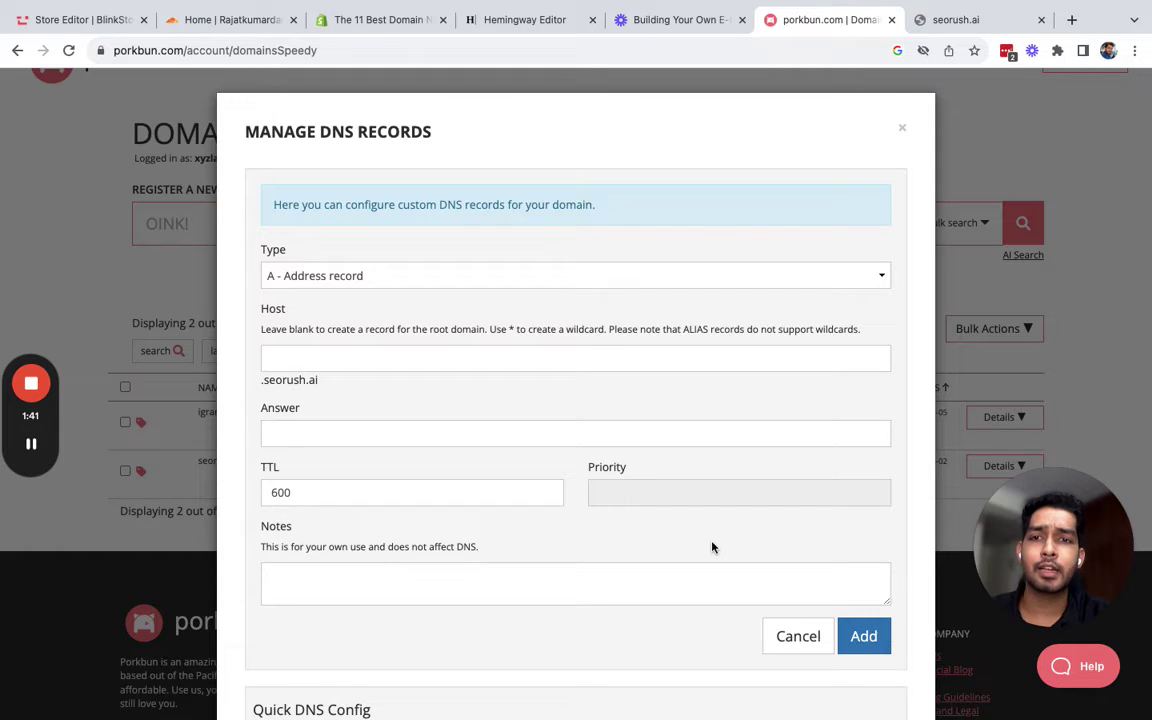
Discard a started merch host entry and cancel the new record form
click(465, 357)
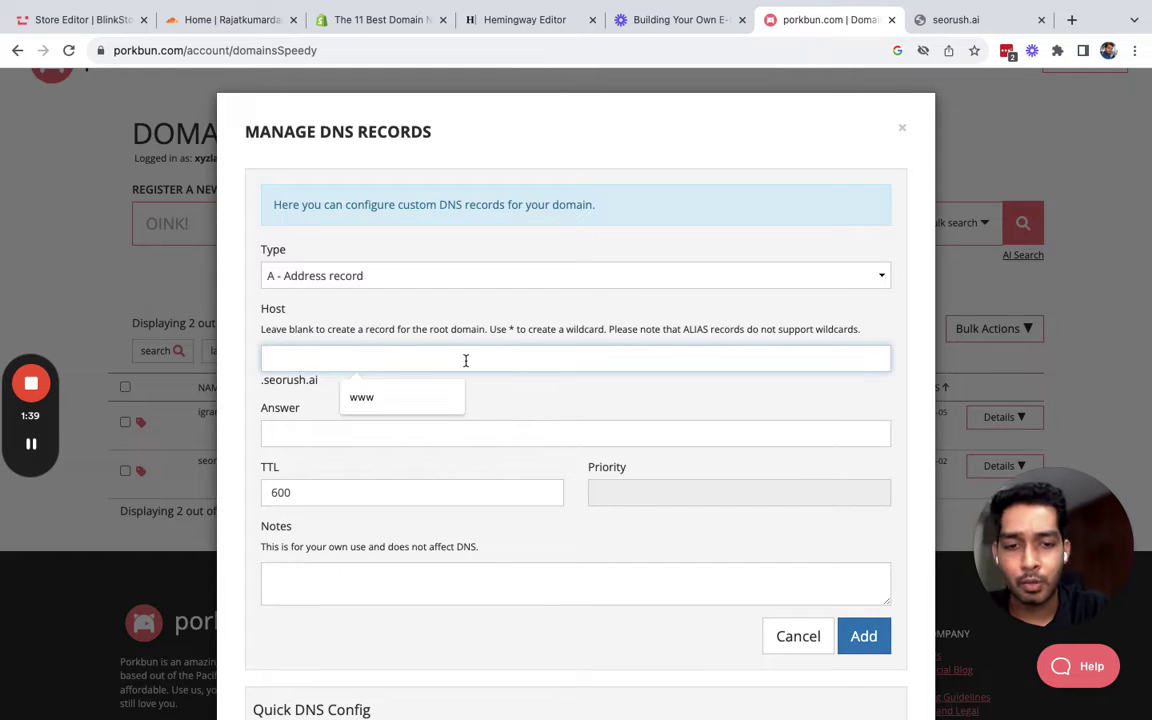
text(merch)
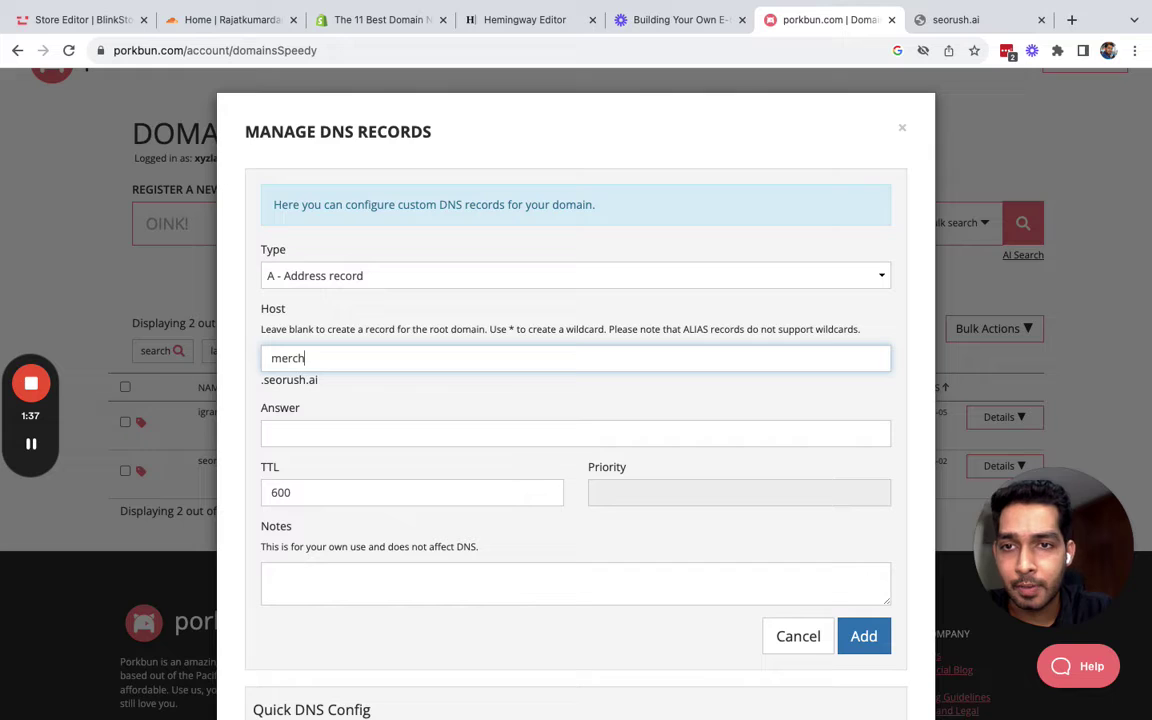
key(super+a)
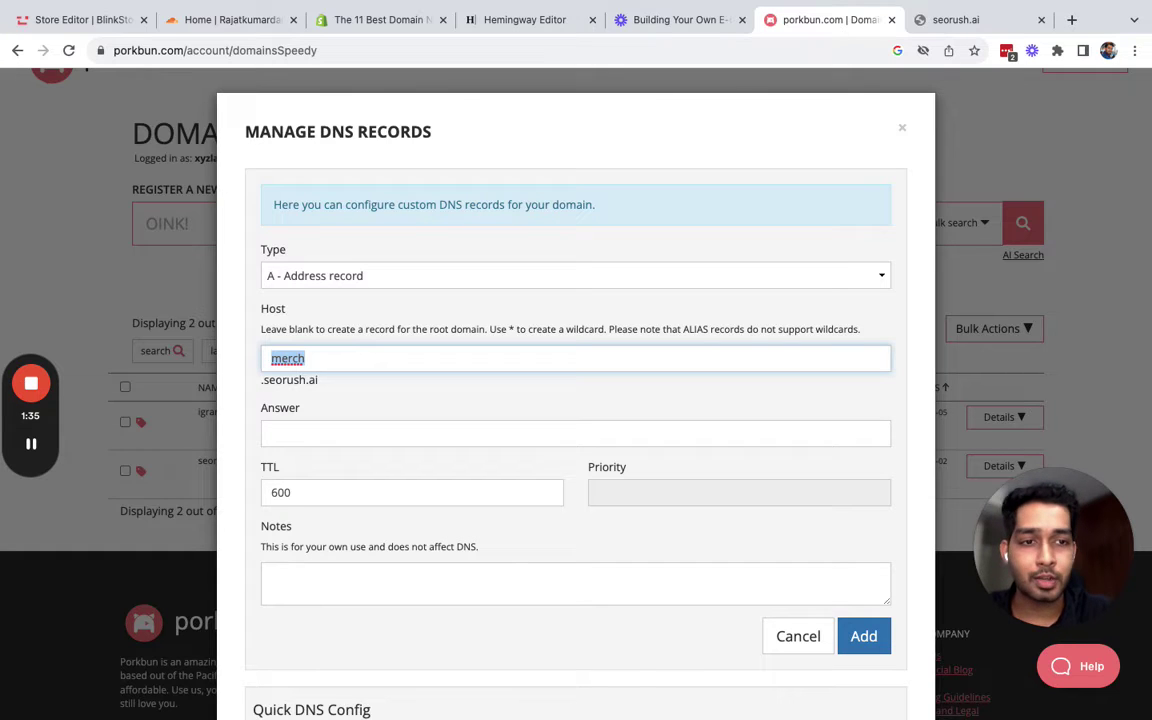
key(BackSpace)
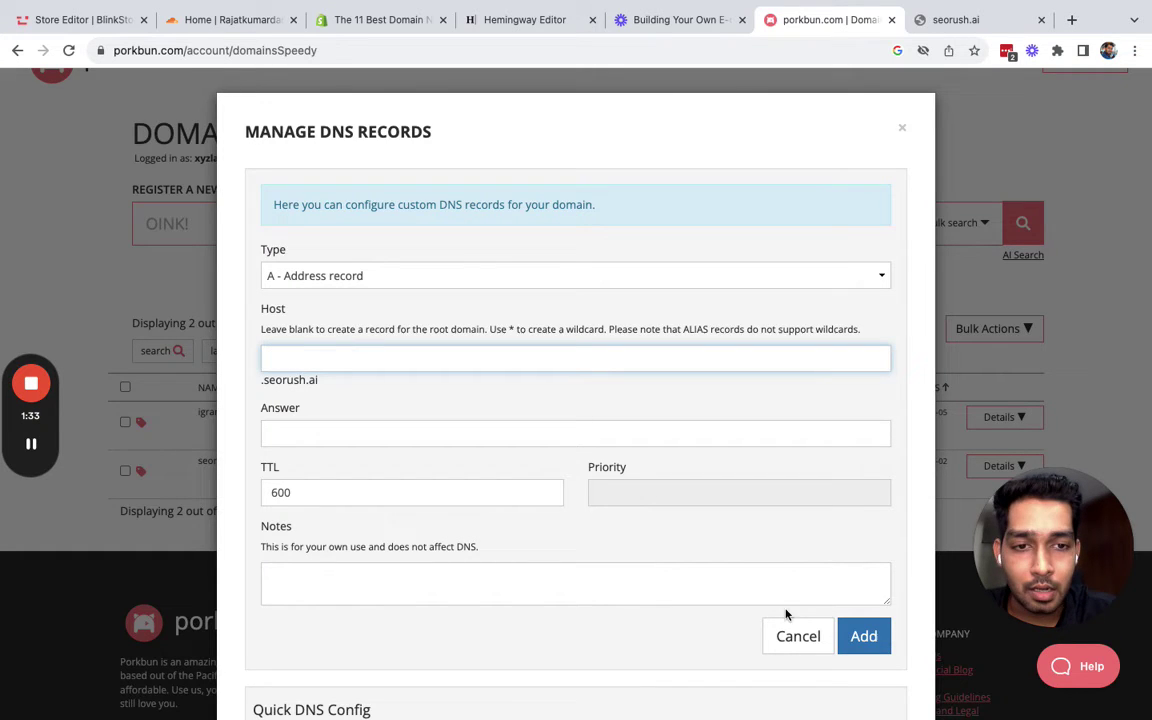
click(798, 636)
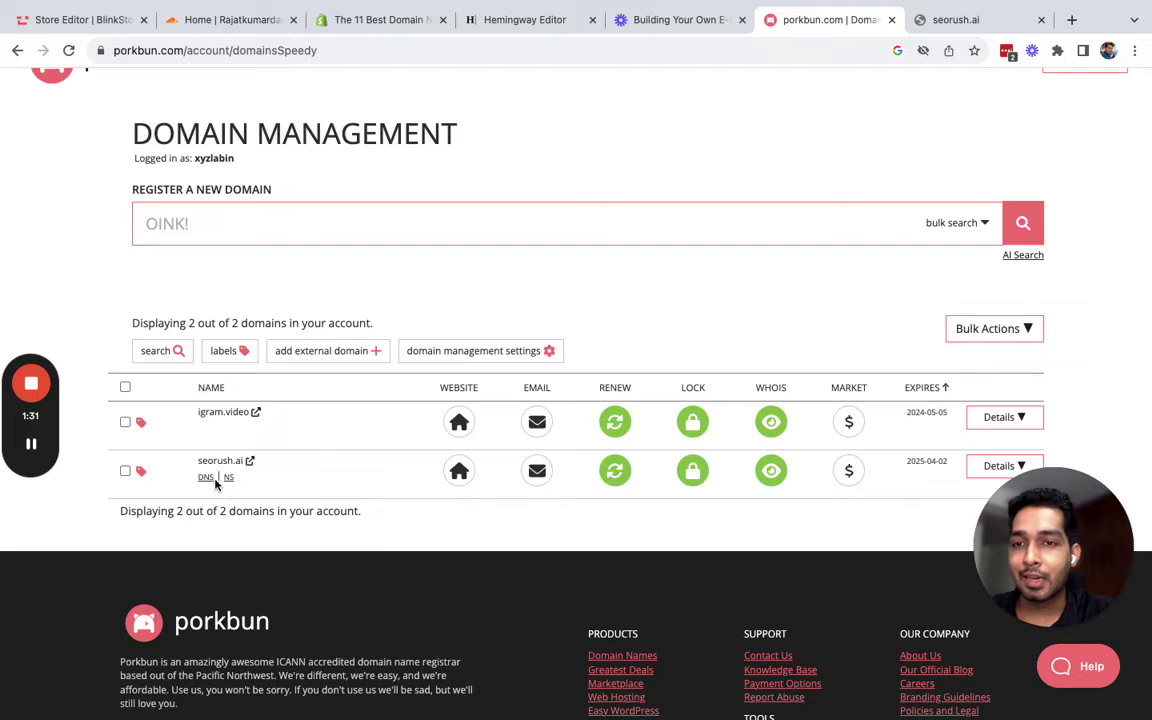
Verify Current Records list root and www A records at 20.204.168.64
click(213, 478)
scroll(477, 613, down, 4)
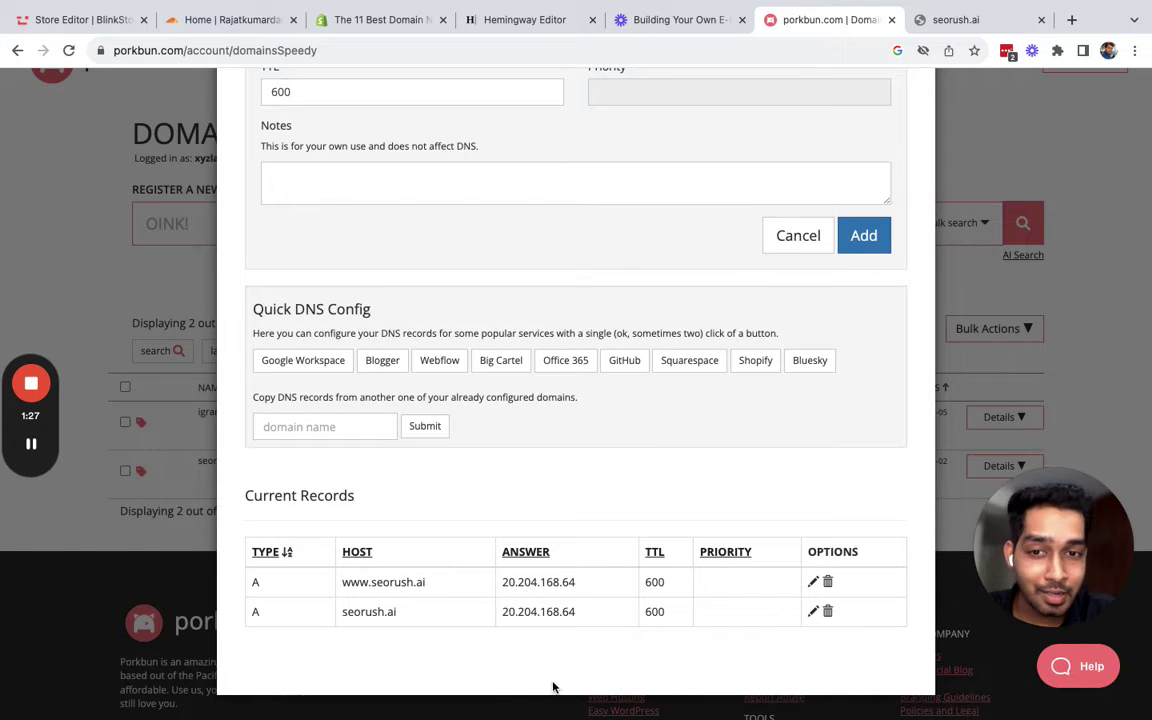
click(107, 25)
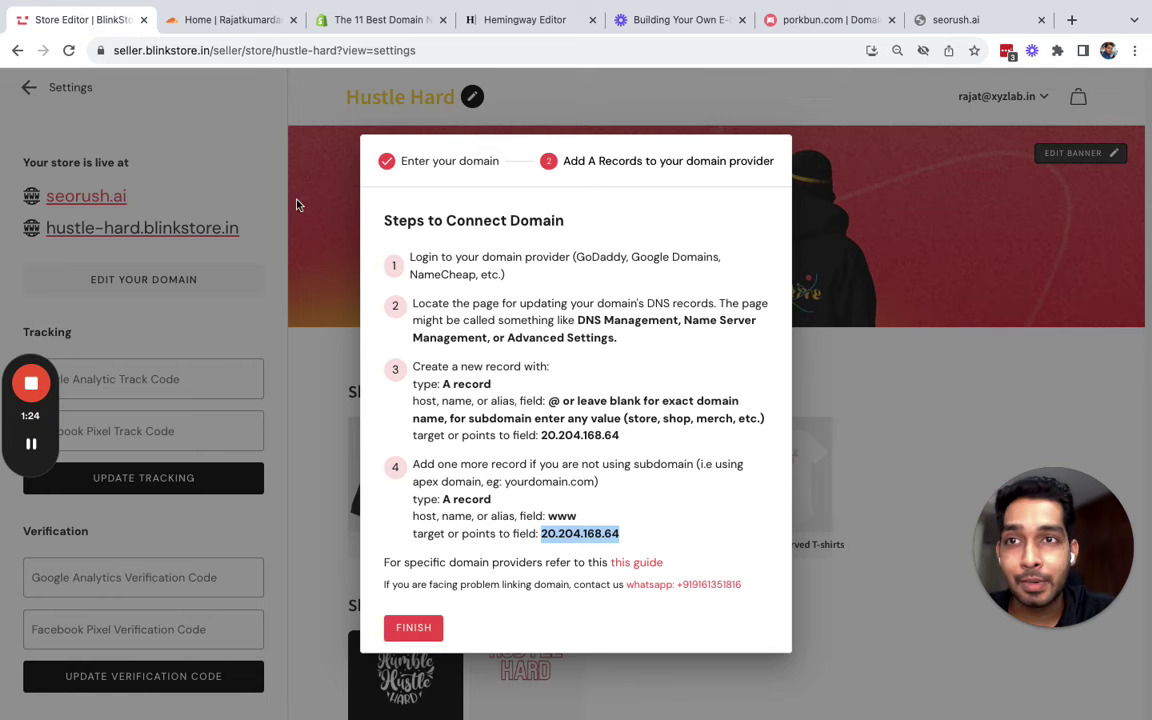
Finish the Steps to Connect Domain dialog and check seorush.ai in its tab
click(418, 630)
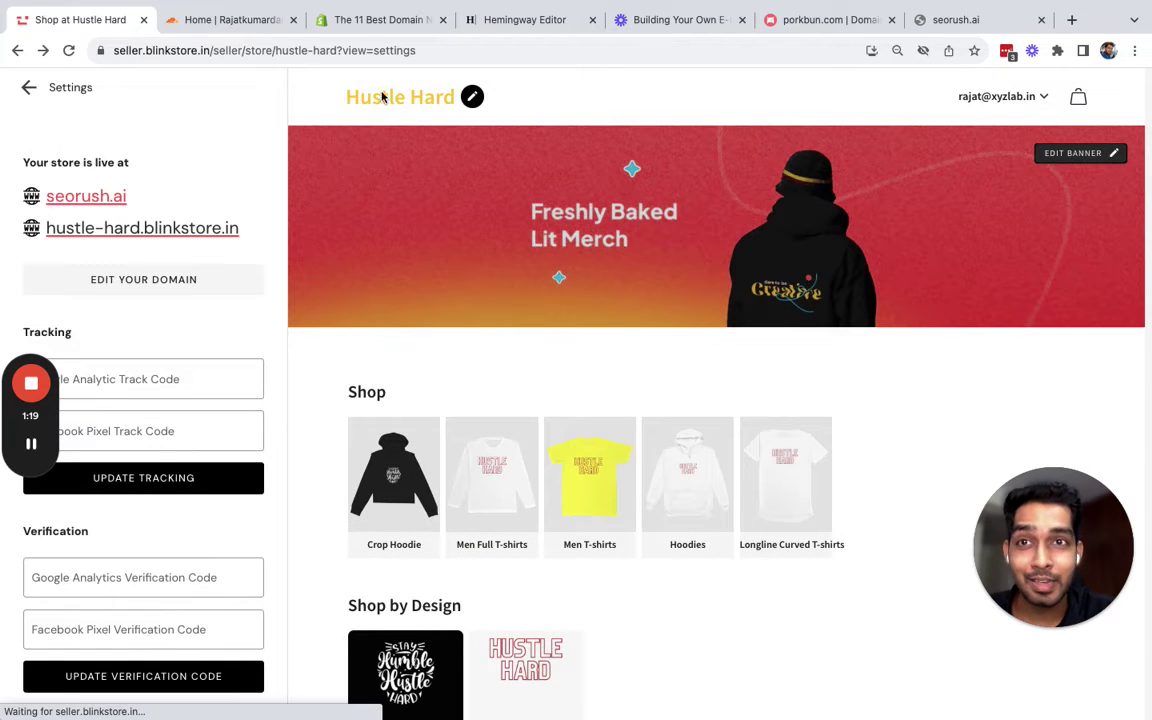
click(943, 20)
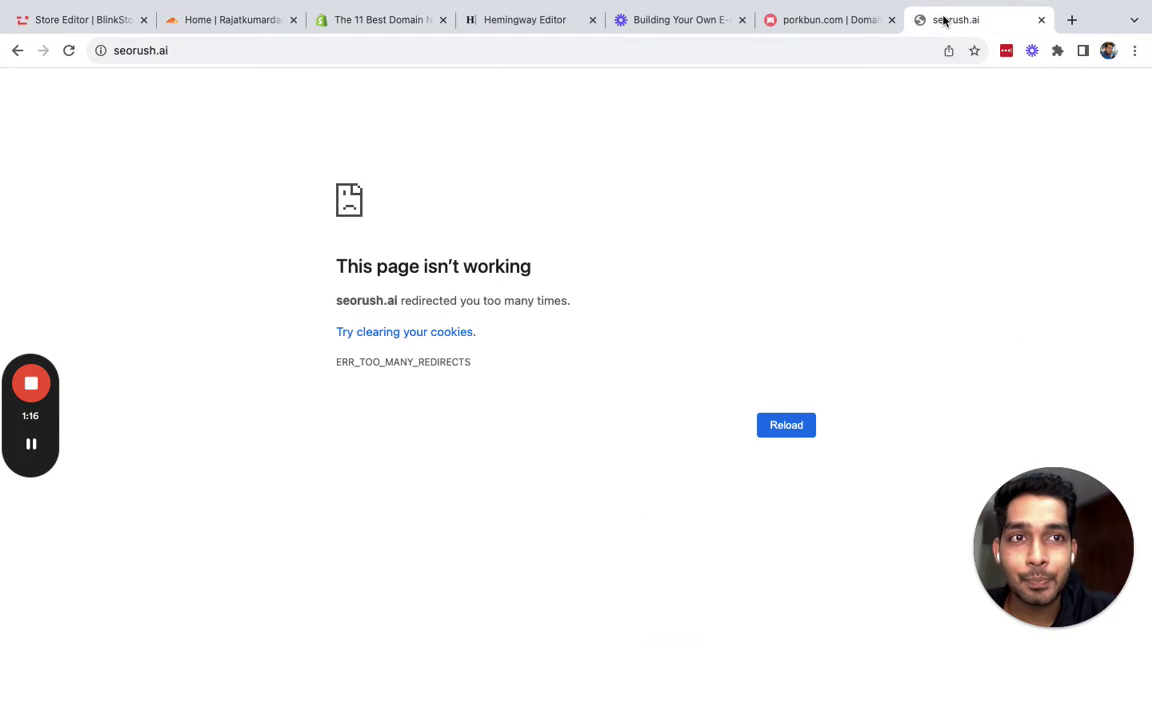
Reload seorush.ai until the Hustle Hard storefront loads instead of the redirect error
click(69, 52)
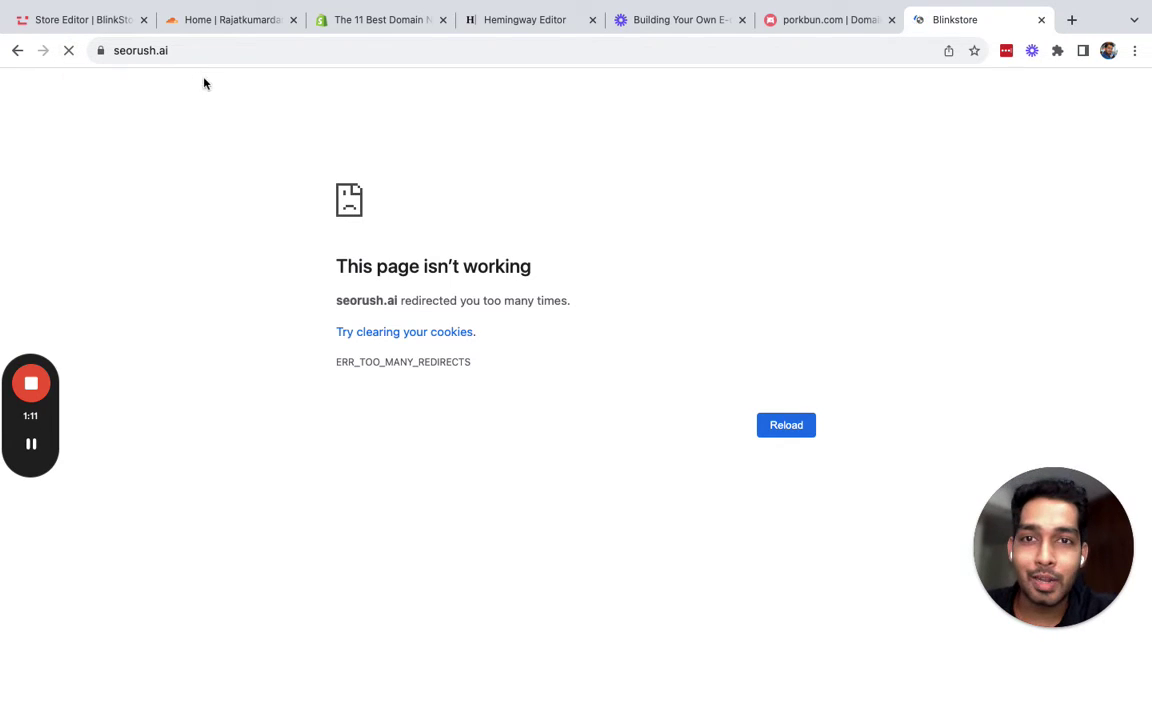
click(194, 52)
click(194, 52)
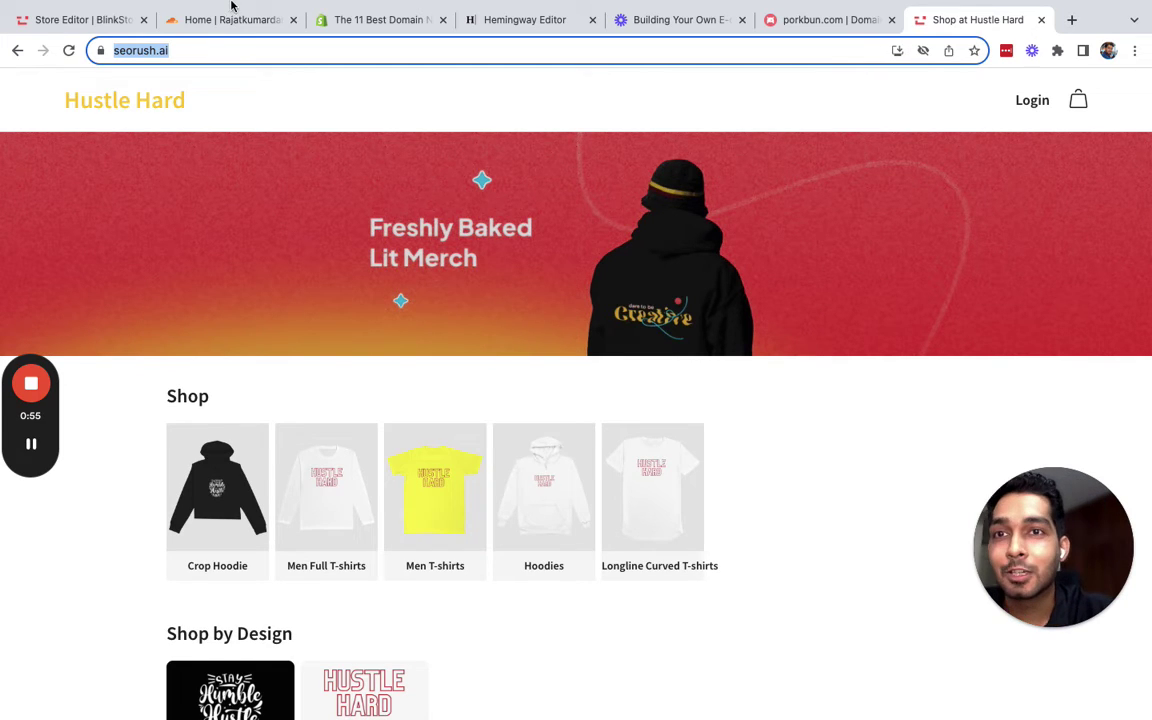
Check snaccx.com's Cloudflare DNS records for proxied root and www A records at 20.204.168.64
mouse_move(230, 25)
click(226, 63)
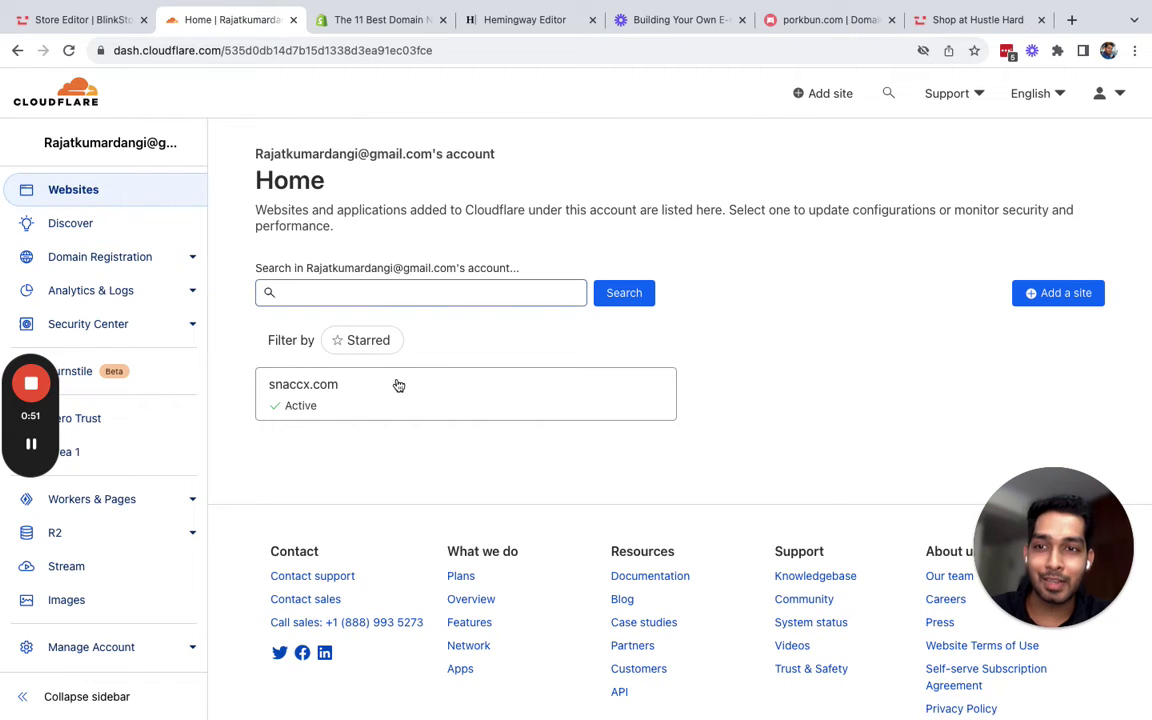
click(402, 390)
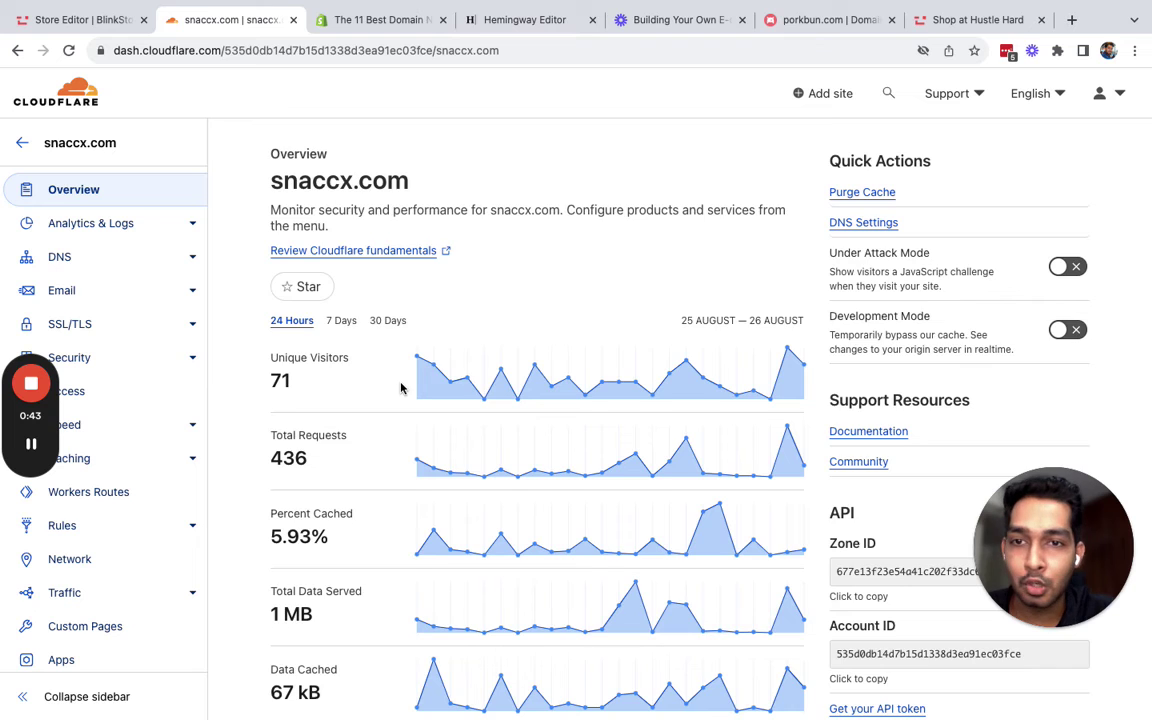
scroll(400, 388, down, 2)
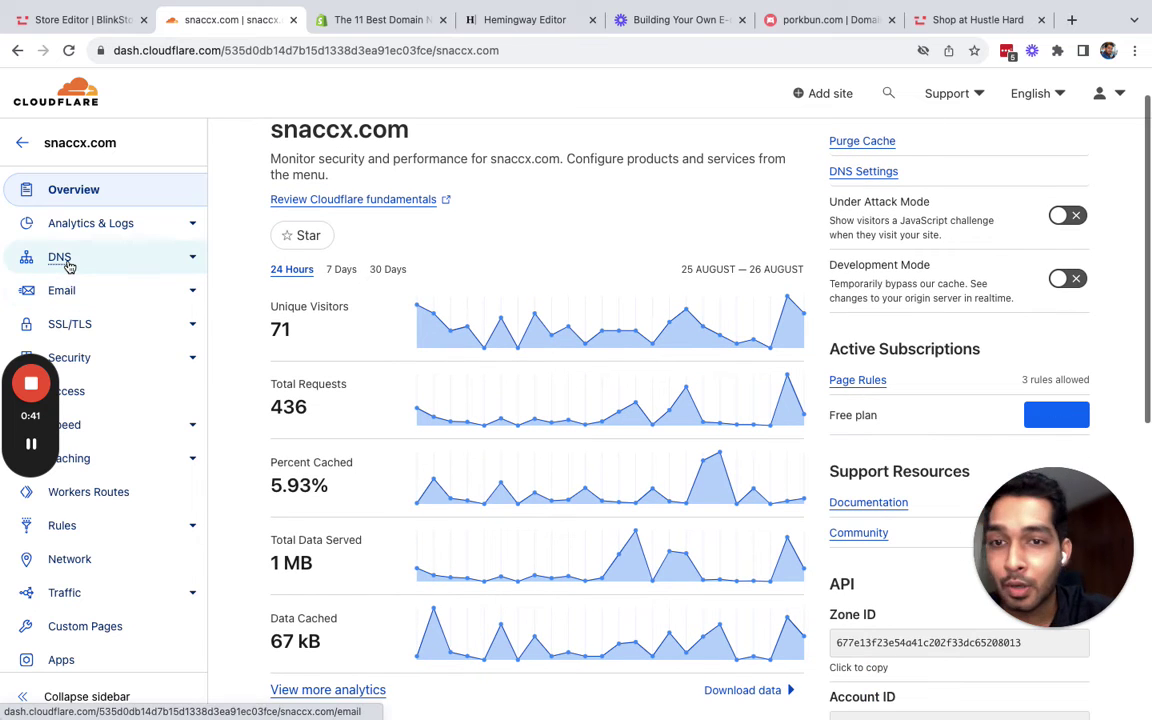
click(68, 265)
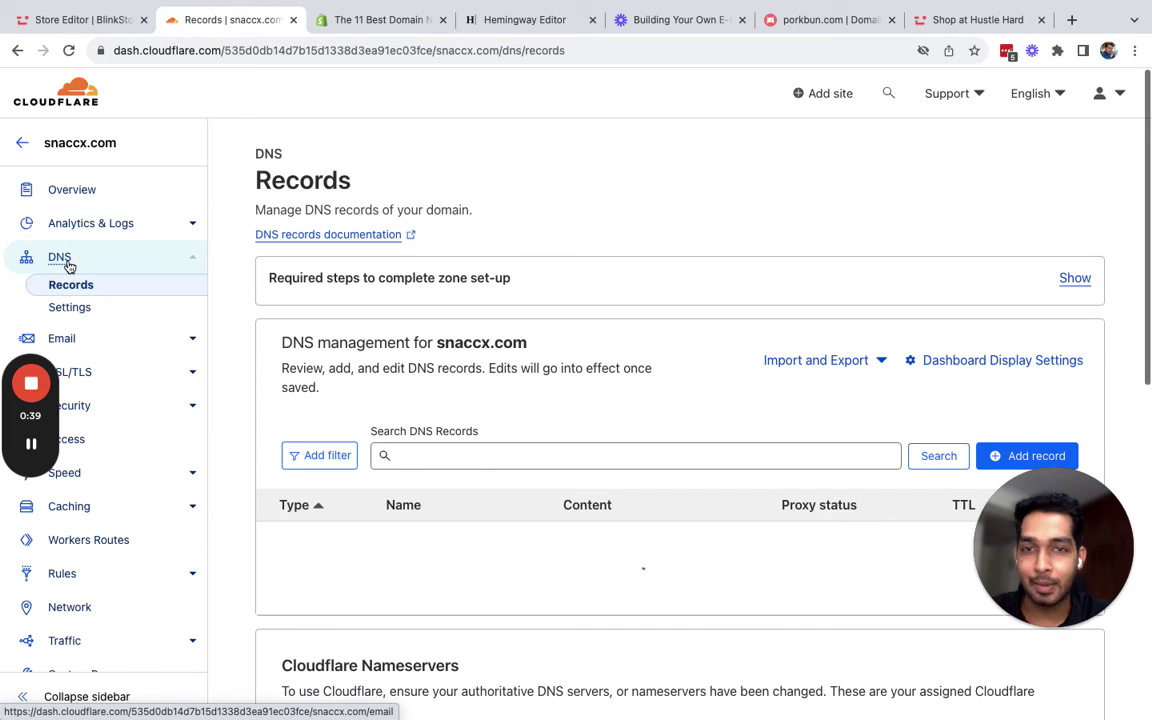
scroll(286, 447, down, 2)
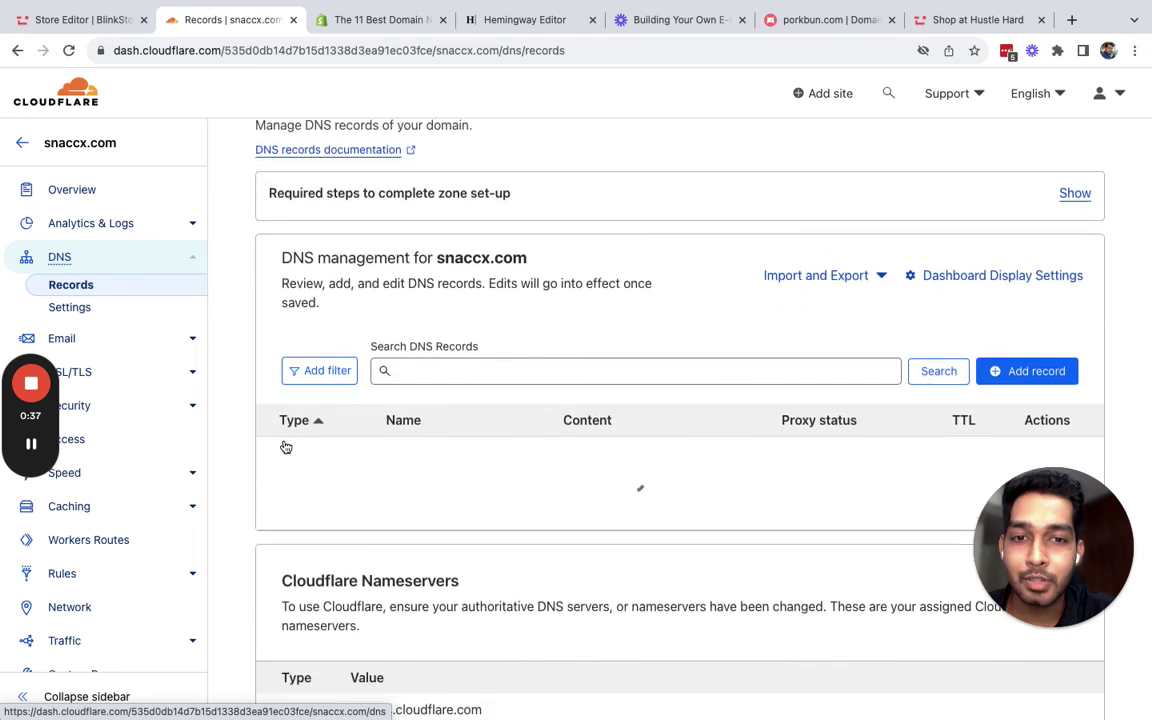
scroll(286, 447, down, 1)
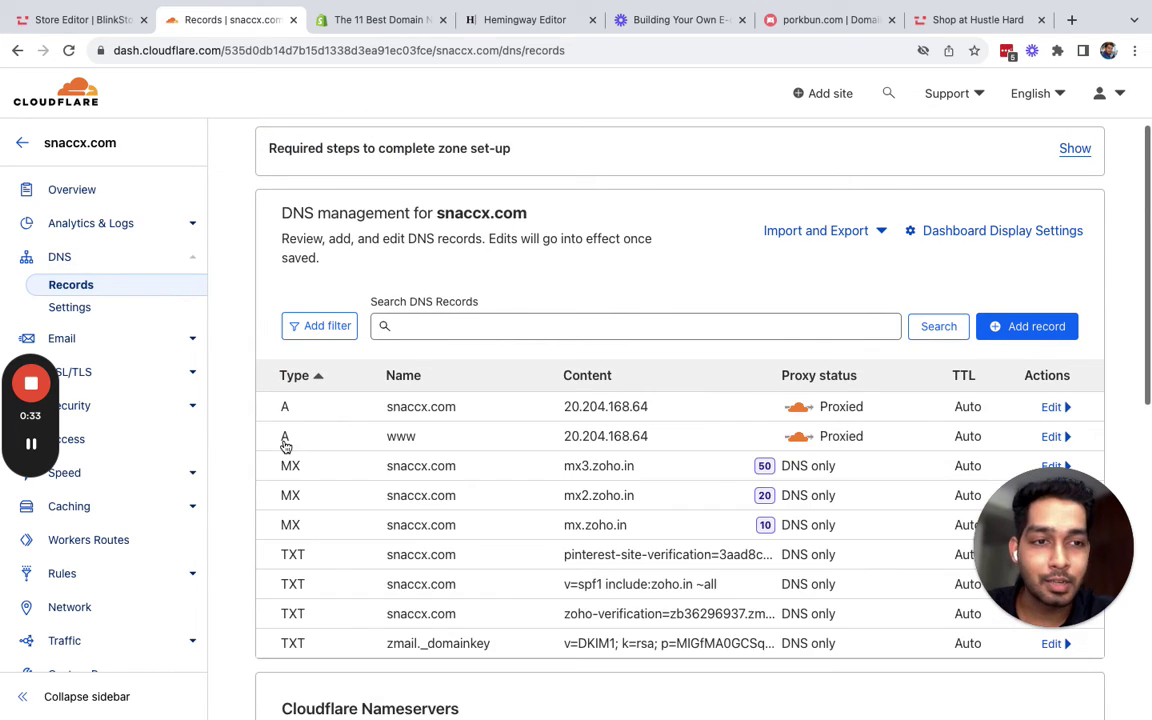
scroll(792, 495, up, 3)
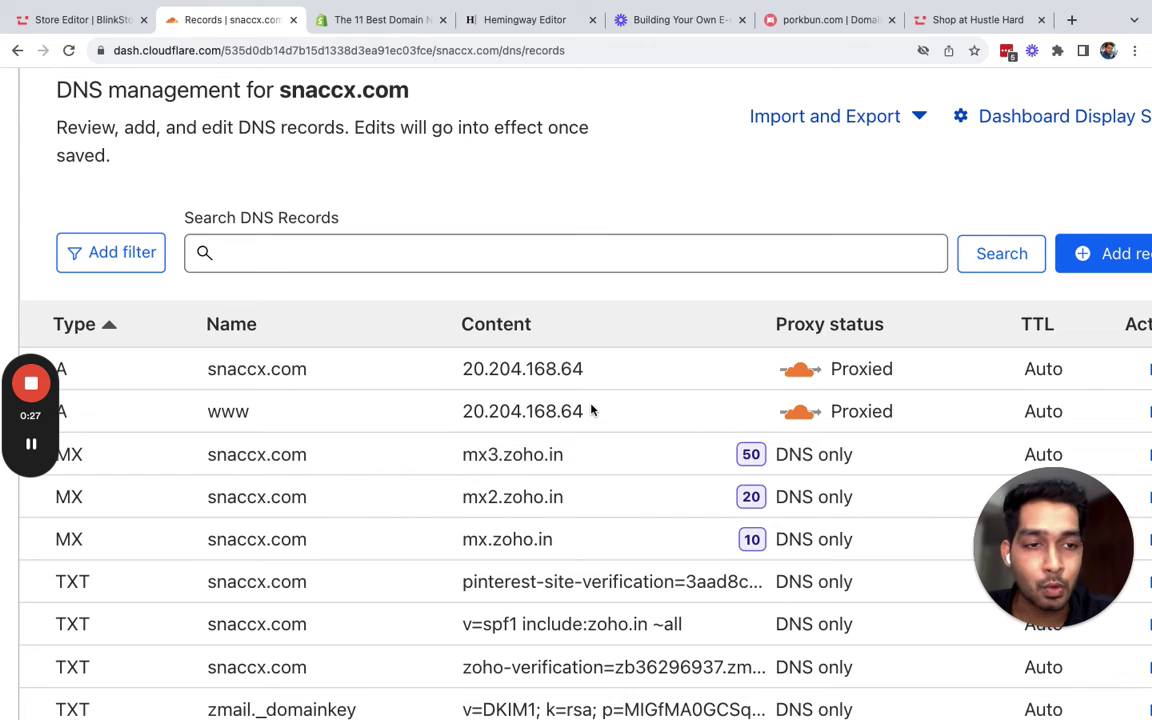
scroll(591, 406, down, 3)
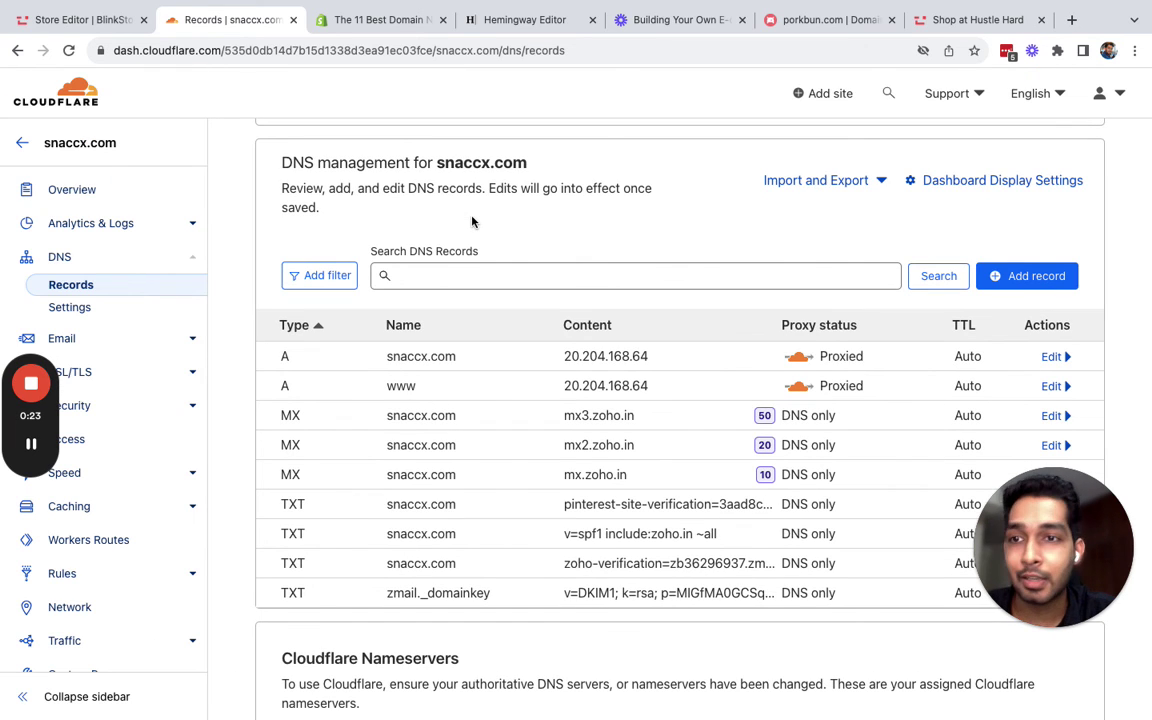
key(ctrl+t)
Load snaccx.com in a new tab, then return to the Store Editor tab
text(s)
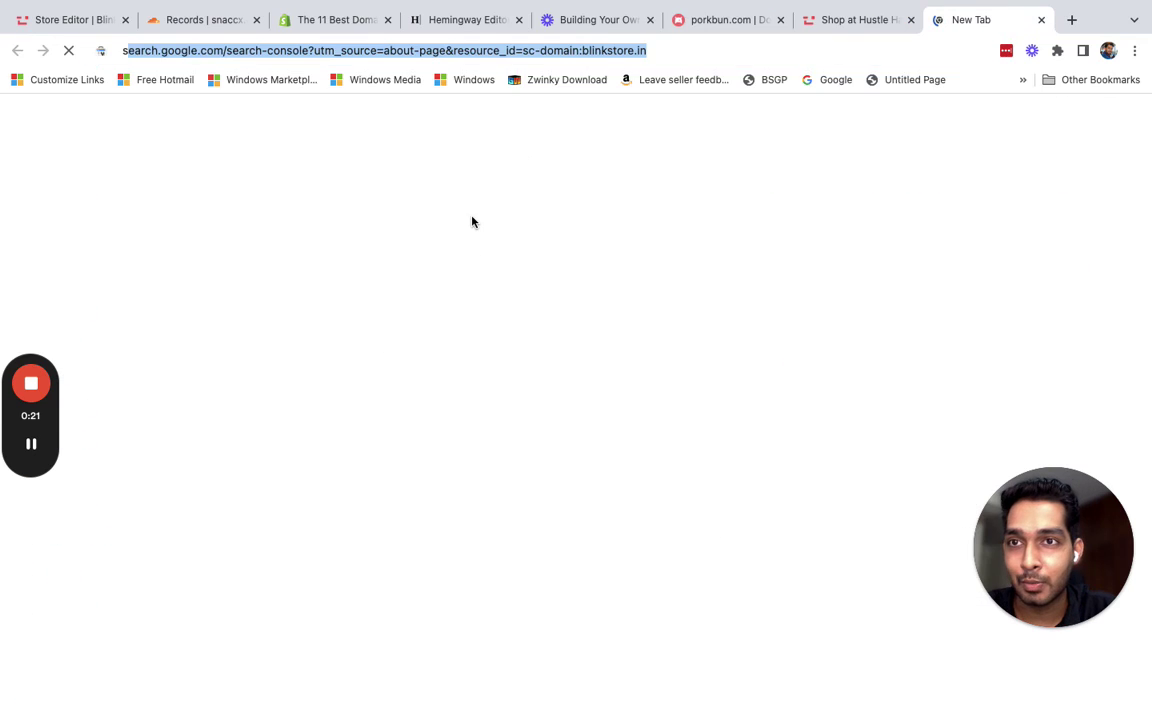
text(n)
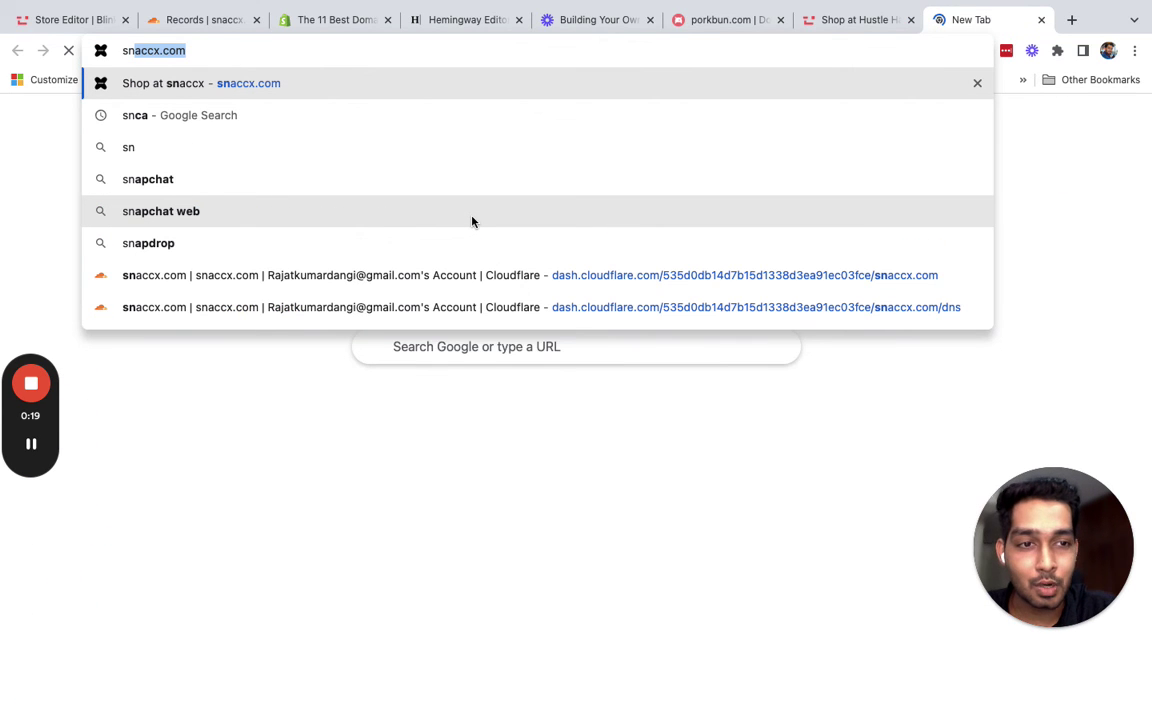
key(Return)
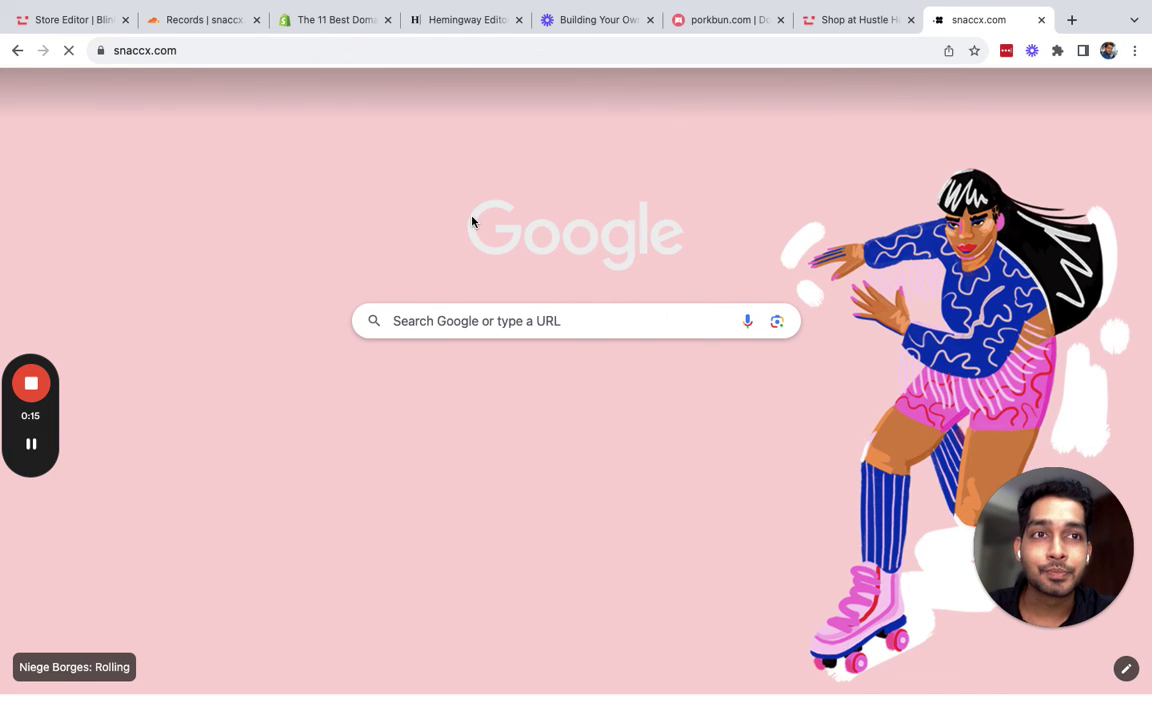
key(ctrl+1)
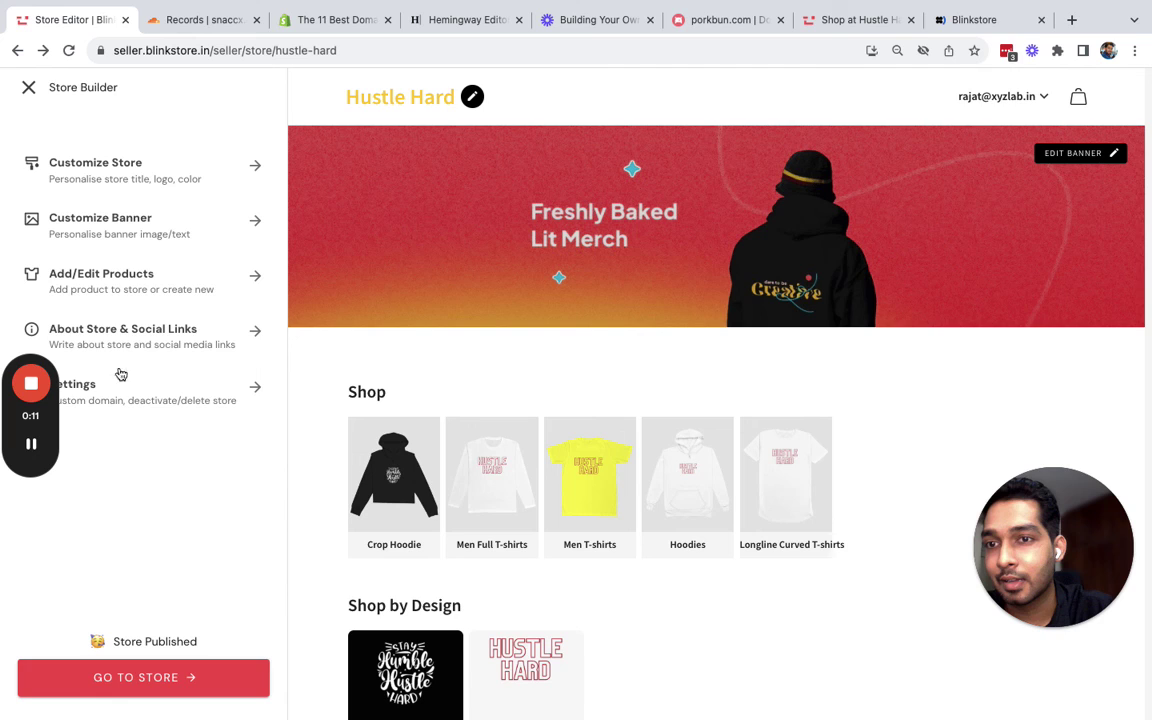
Open the store Settings showing seorush.ai and hustle-hard.blinkstore.in as live domains
click(117, 390)
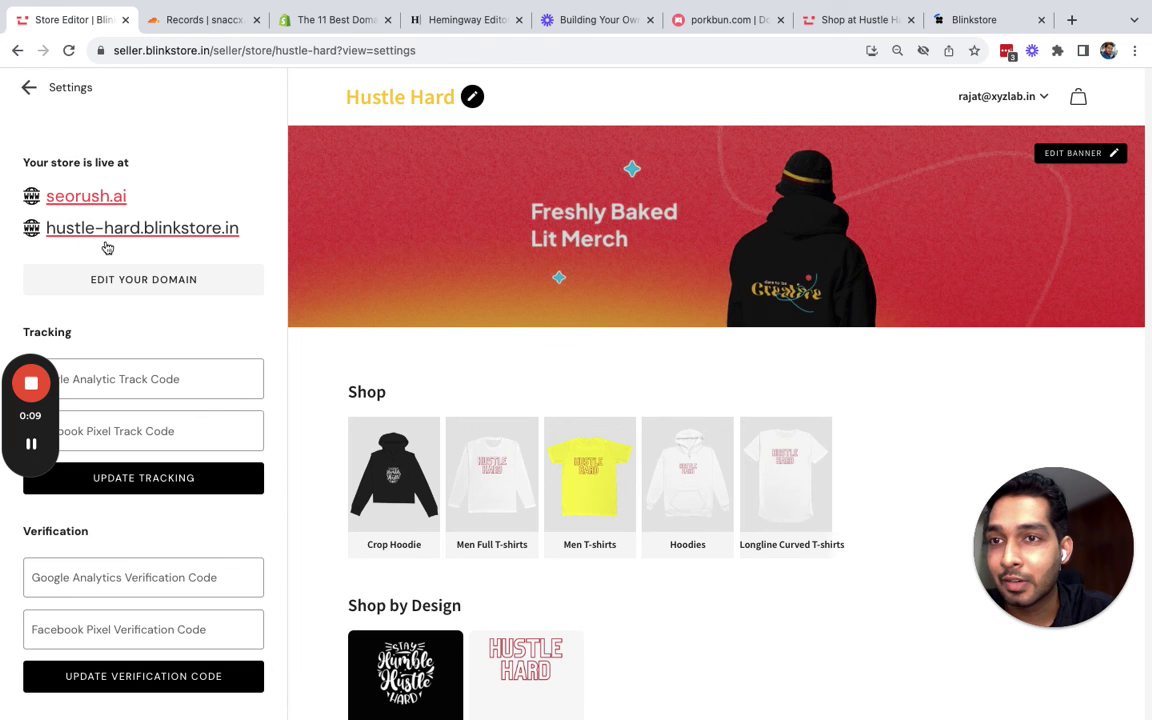